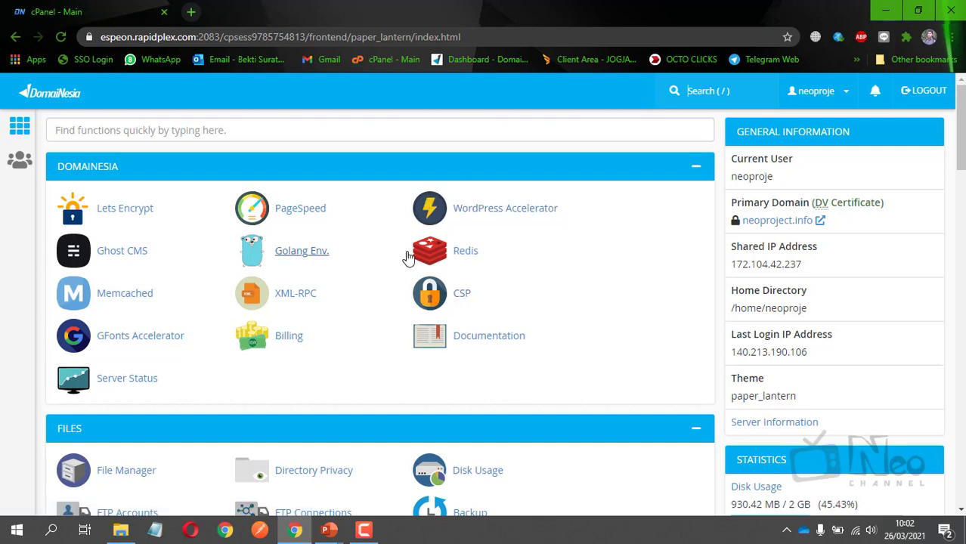
Step: Go down to the Domains section of the cPanel home page and open Subdomains
scroll(622, 291, "down", 2)
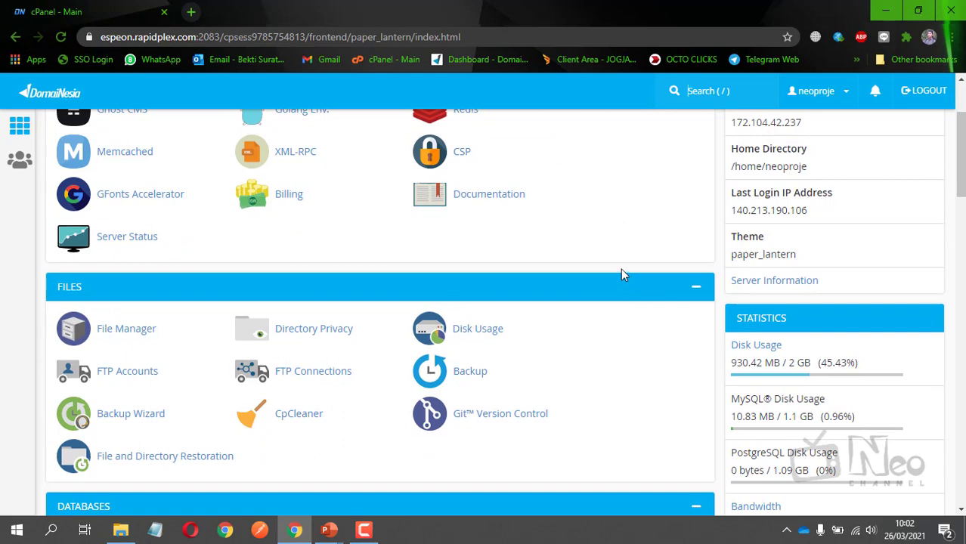
scroll(621, 275, "up", 2)
scroll(620, 269, "down", 3)
scroll(619, 257, "down", 4)
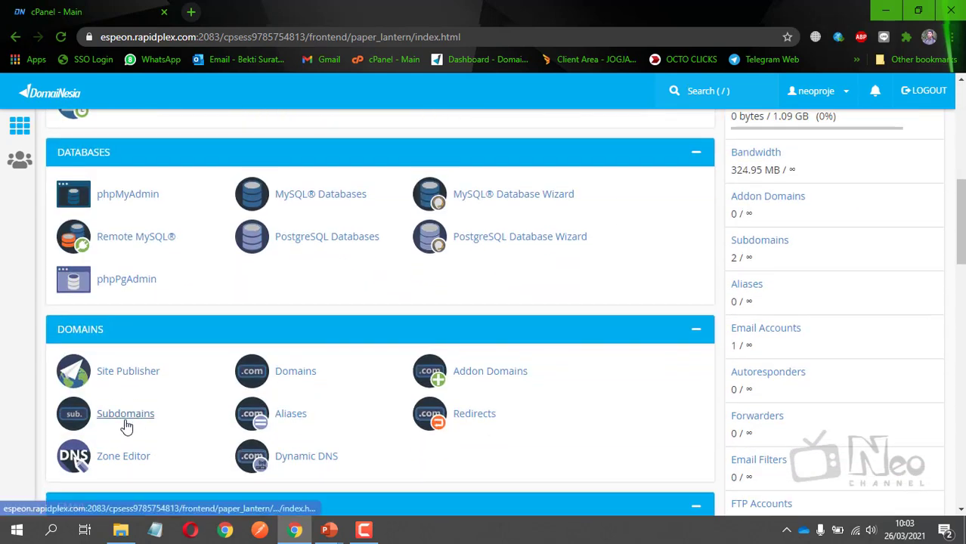
scroll(129, 423, "down", 1)
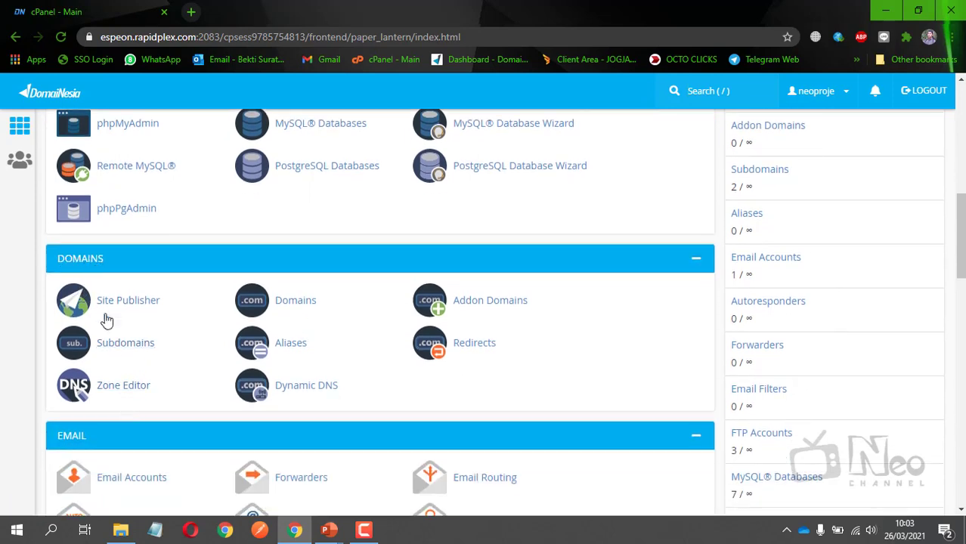
left_click(117, 354)
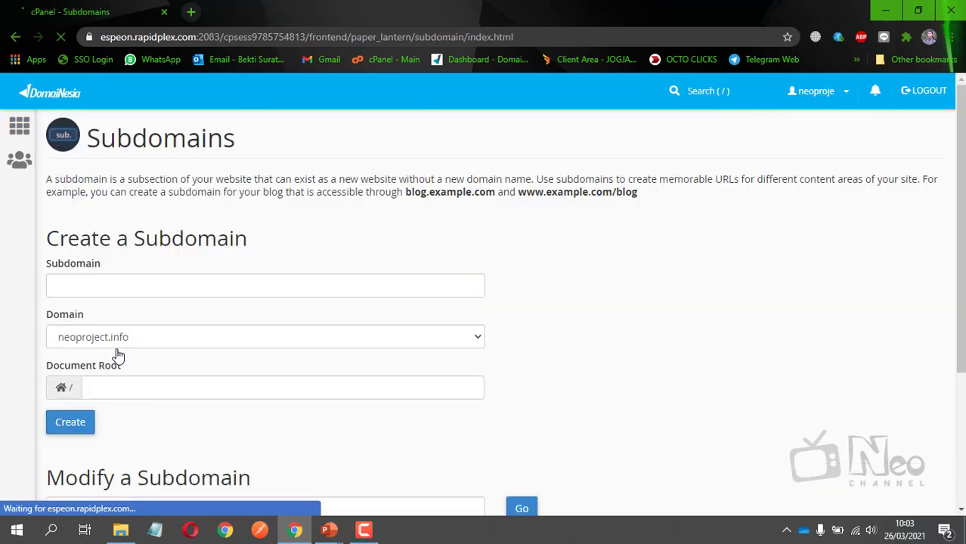
Step: Create the subdomain perpus on neoproject.info with document root /perpus.neoproject.info
left_click(106, 284)
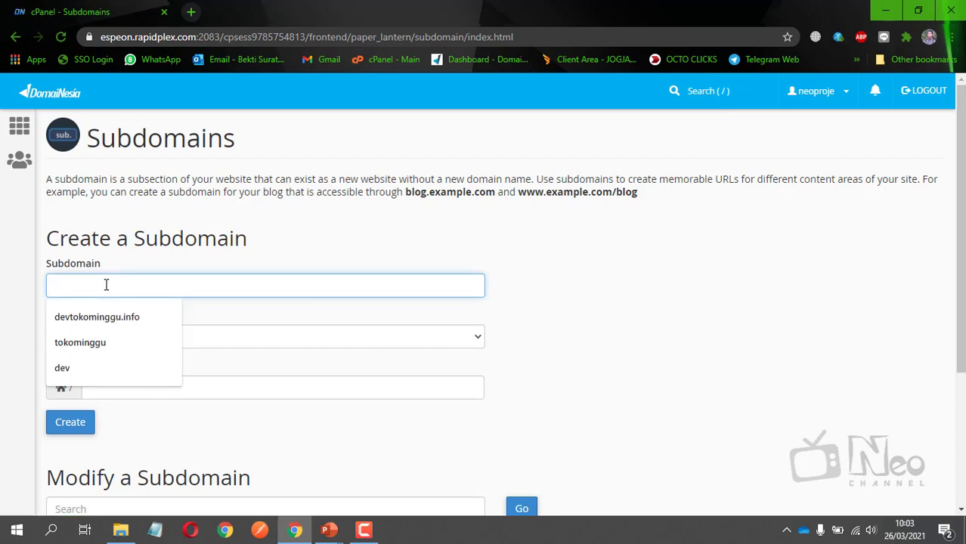
type("perpus")
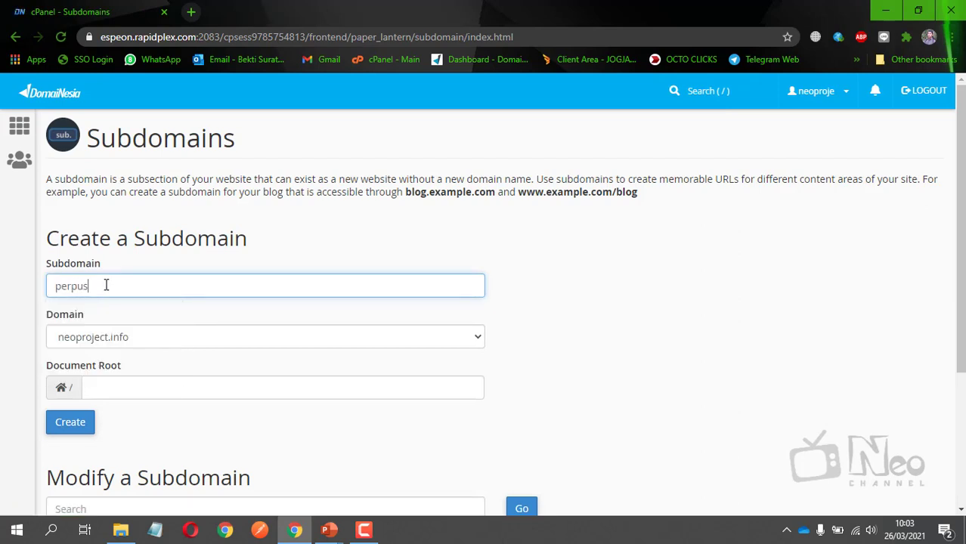
scroll(80, 229, "down", 3)
scroll(80, 228, "up", 2)
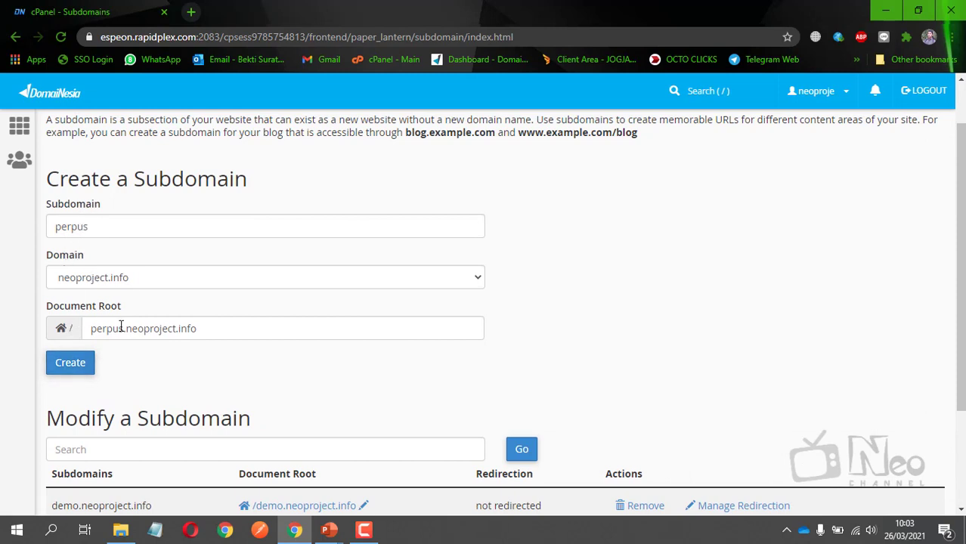
left_click(70, 364)
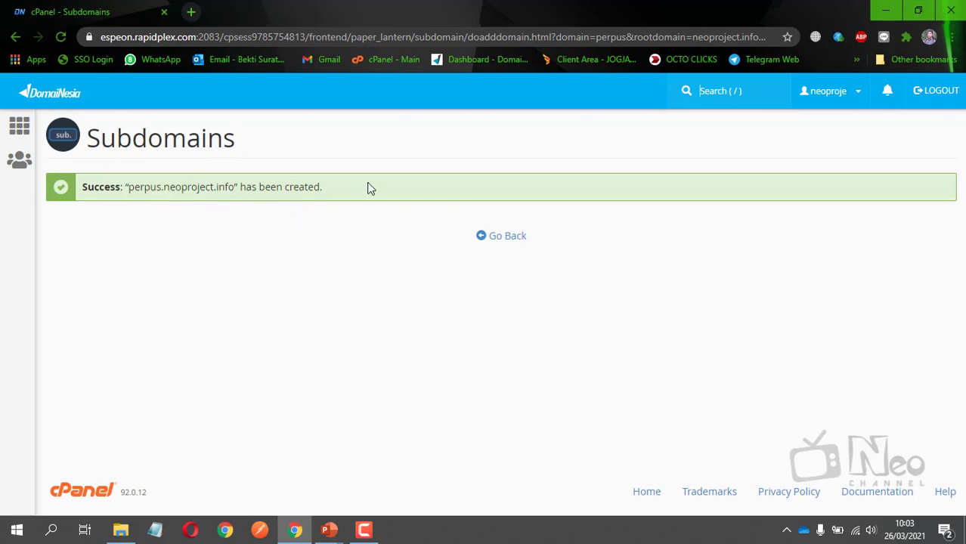
Step: Go back and find perpus.neoproject.info in the Modify a Subdomain table
left_click(514, 246)
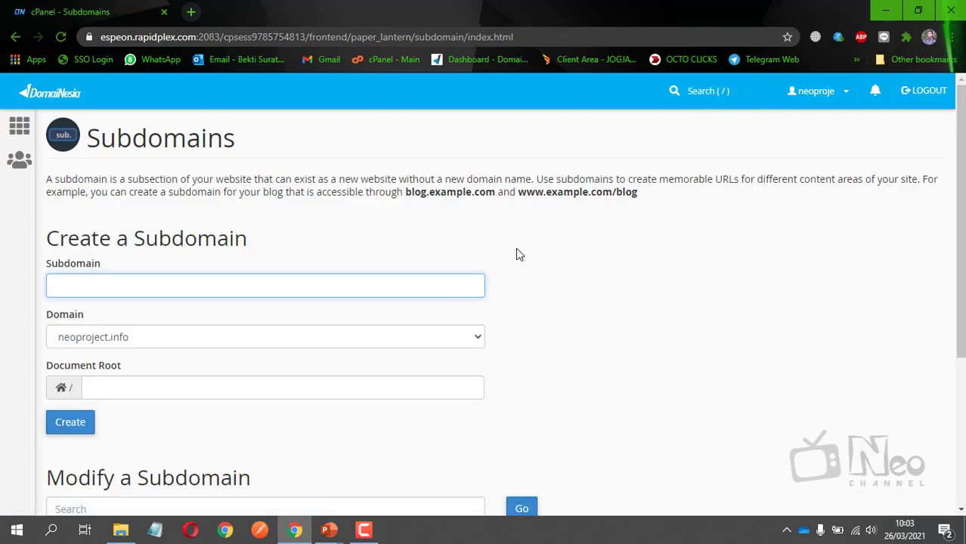
scroll(531, 263, "down", 3)
scroll(532, 264, "down", 1)
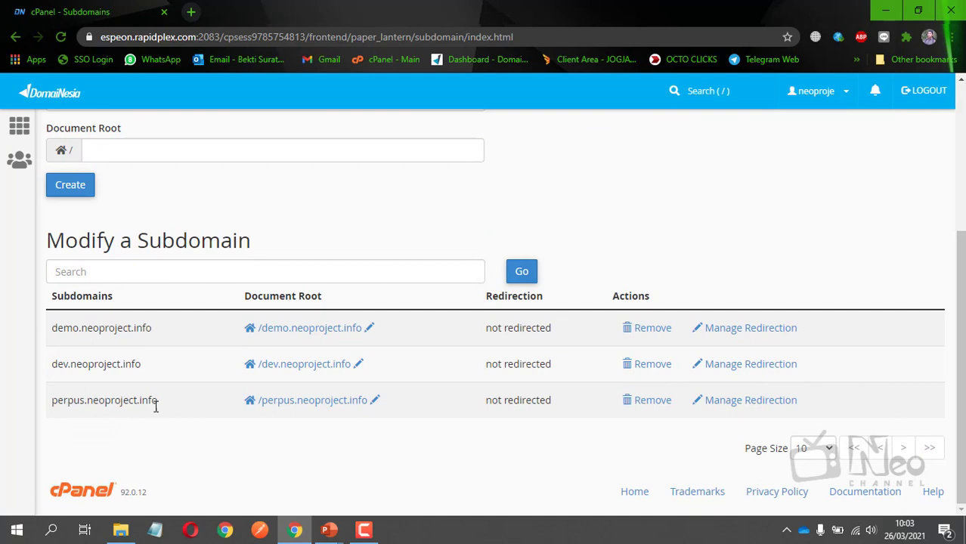
left_click_drag(51, 403, 187, 409)
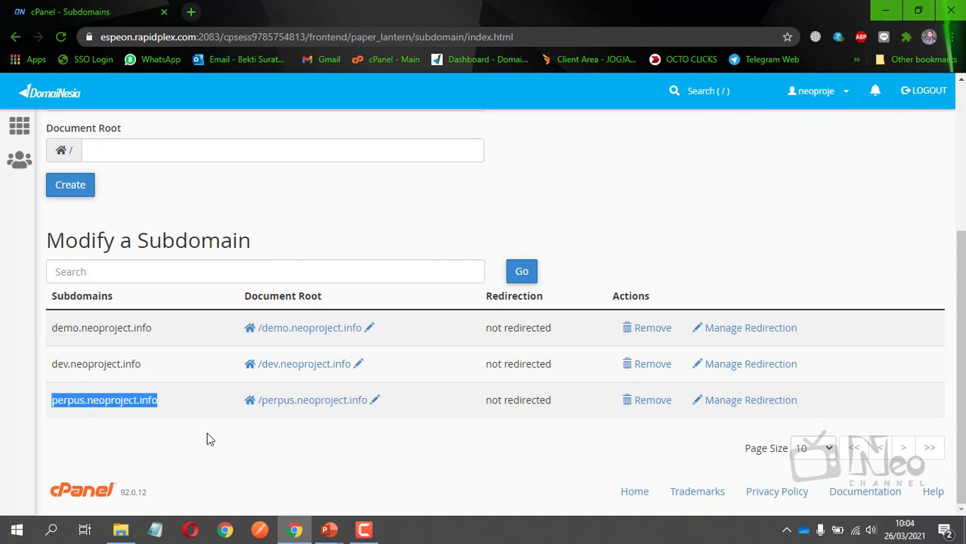
scroll(202, 406, "up", 3)
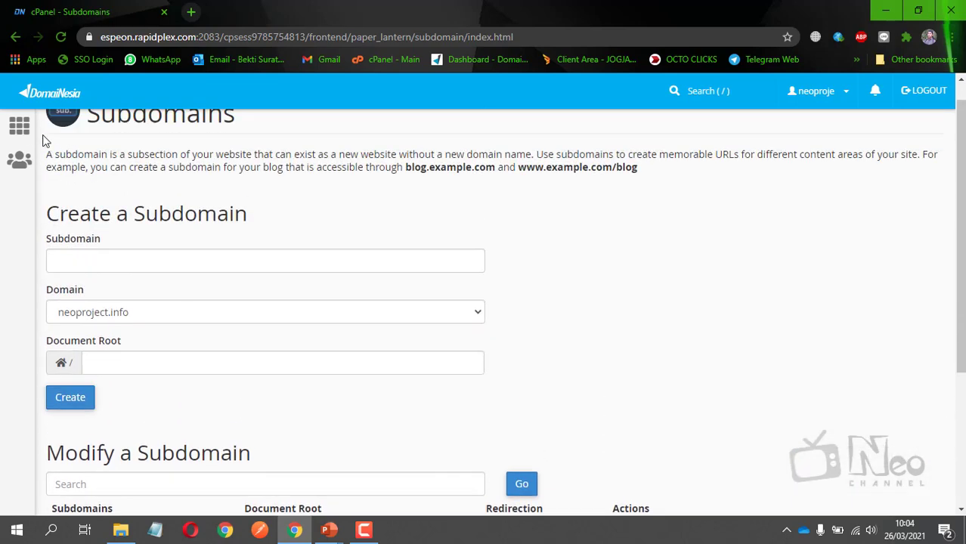
Step: Return to the cPanel tools list and open MySQL® Databases under Databases
left_click(20, 128)
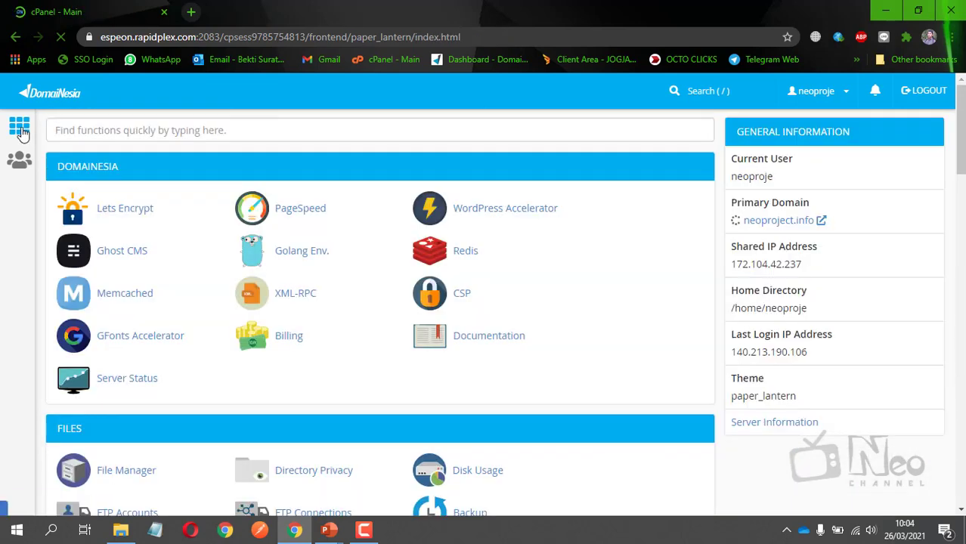
scroll(203, 355, "down", 3)
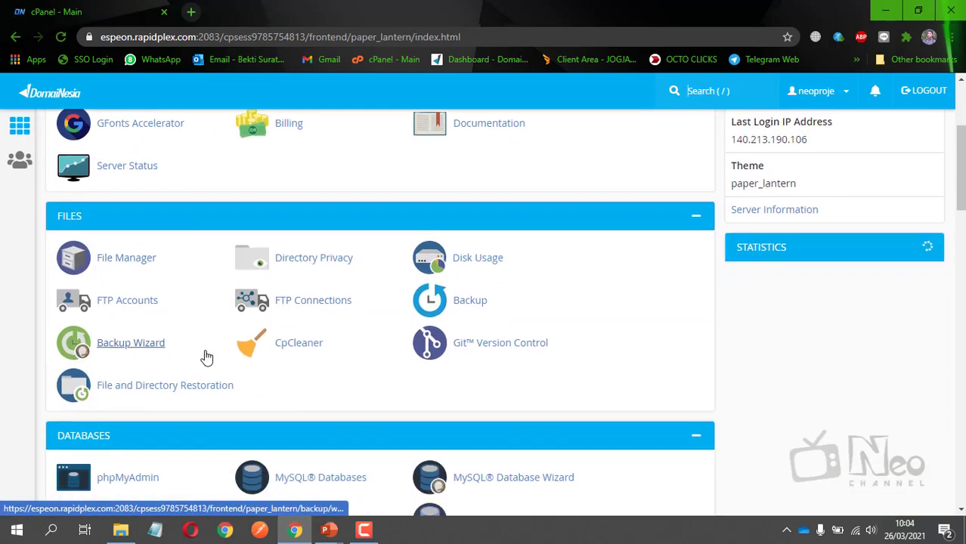
scroll(317, 264, "up", 3)
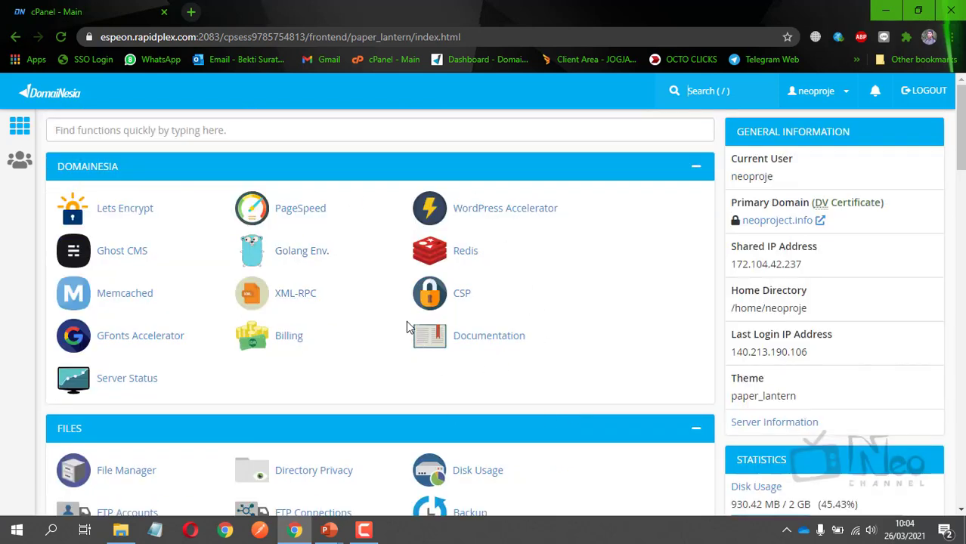
scroll(422, 325, "down", 2)
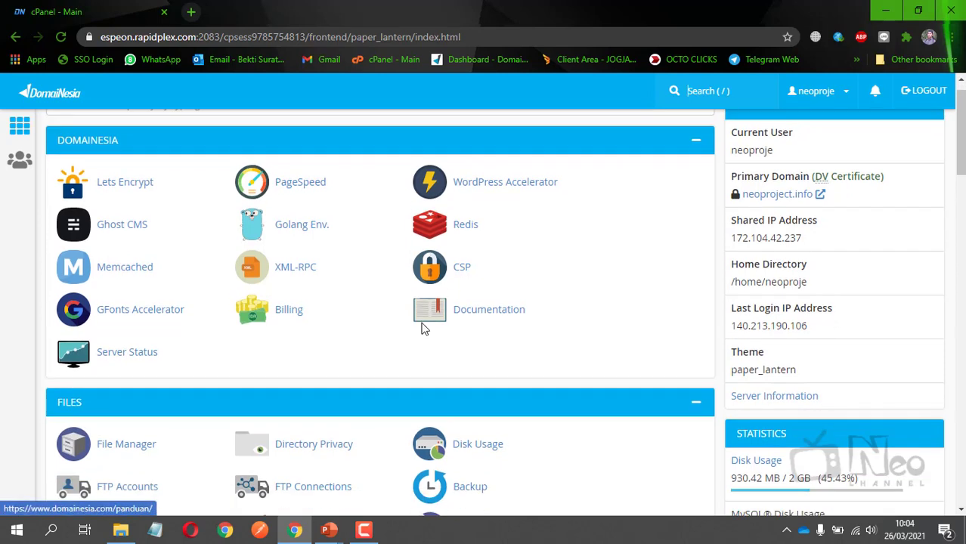
scroll(425, 325, "down", 4)
scroll(426, 322, "down", 1)
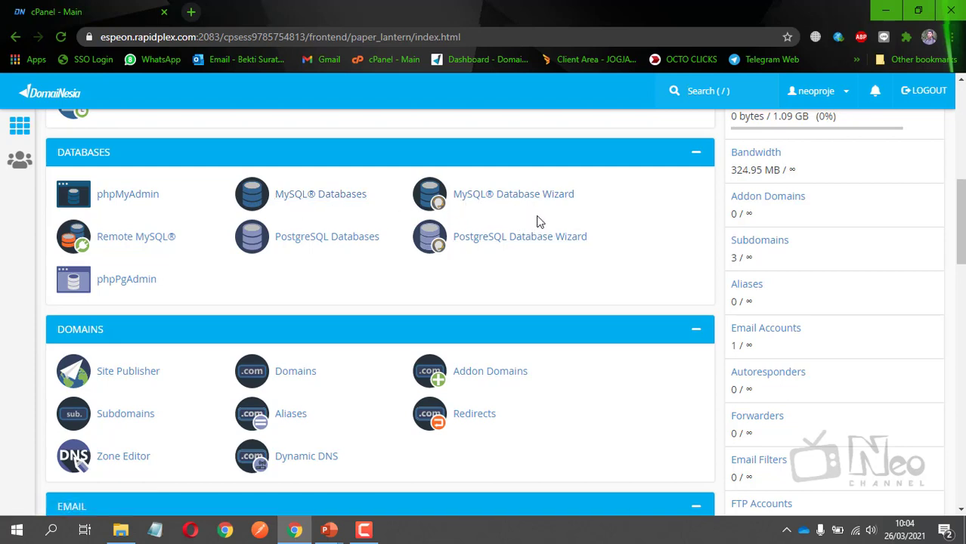
left_click(334, 201)
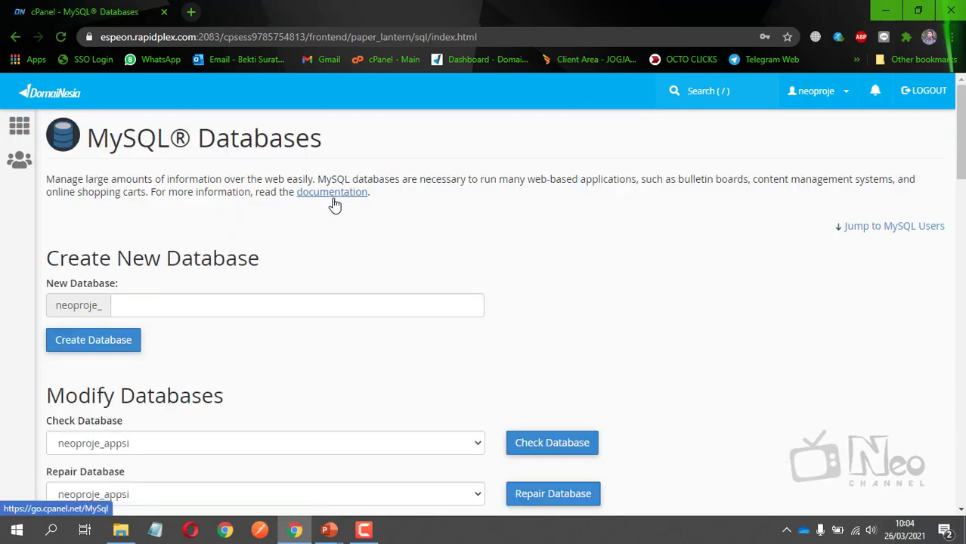
Step: Create the database neoproje_perpus, then go back down to the Add New User form
left_click(195, 302)
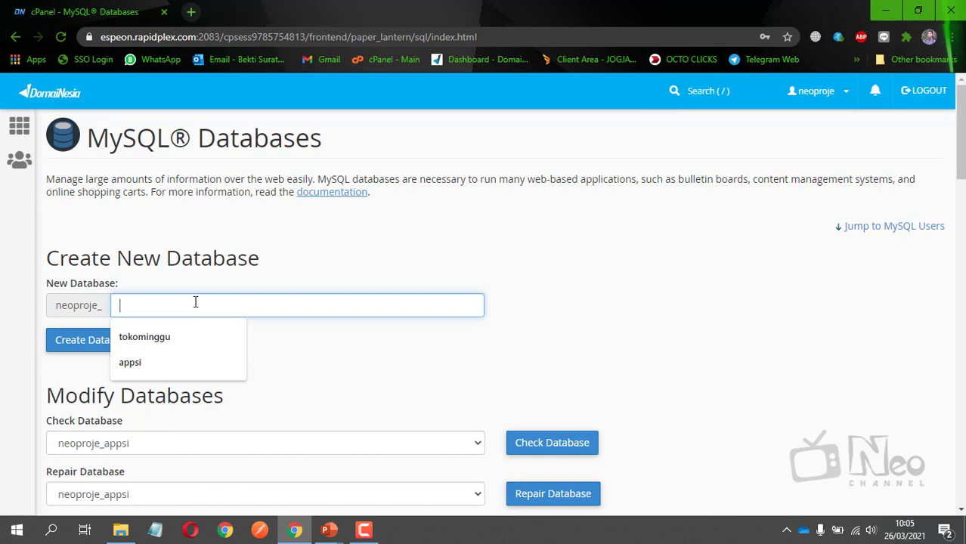
type("perpus")
left_click(89, 339)
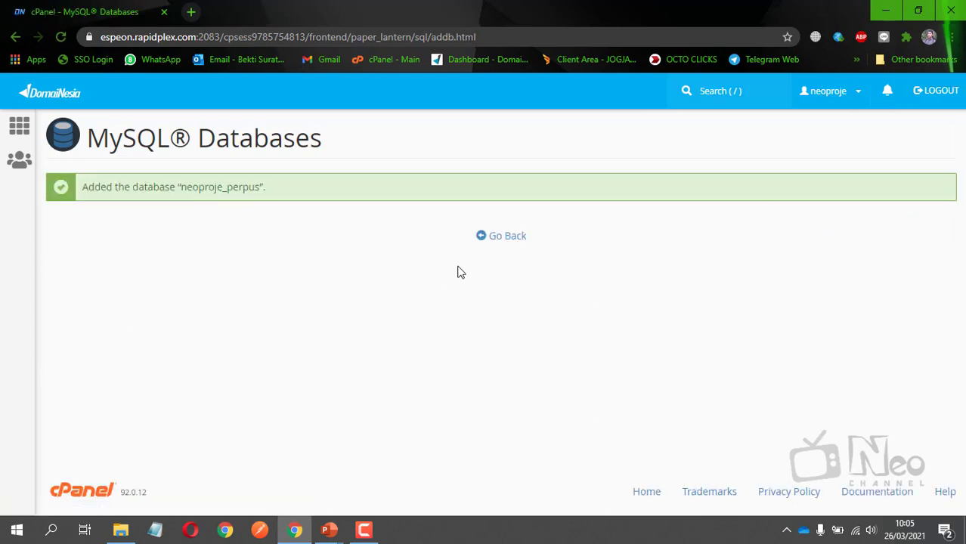
left_click(518, 240)
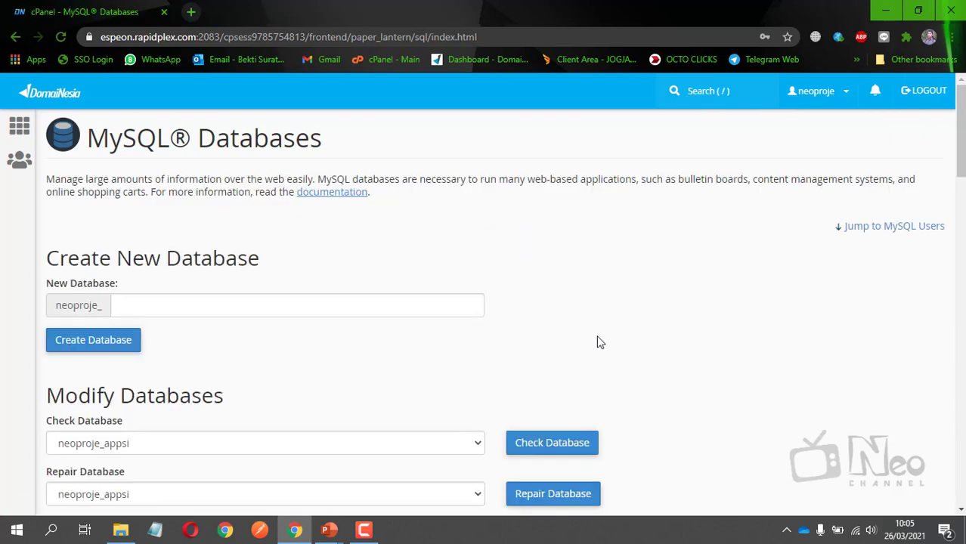
scroll(596, 342, "down", 3)
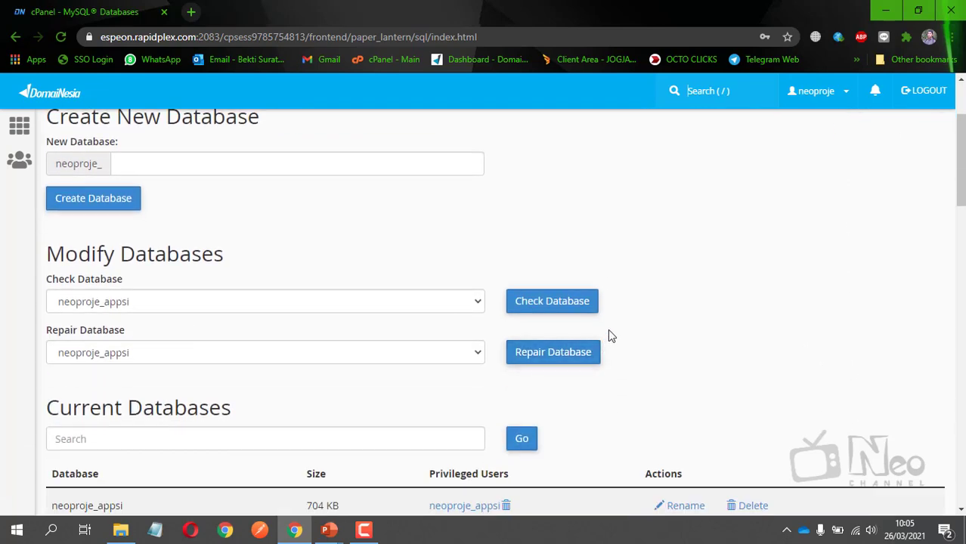
scroll(606, 336, "down", 5)
scroll(594, 318, "down", 3)
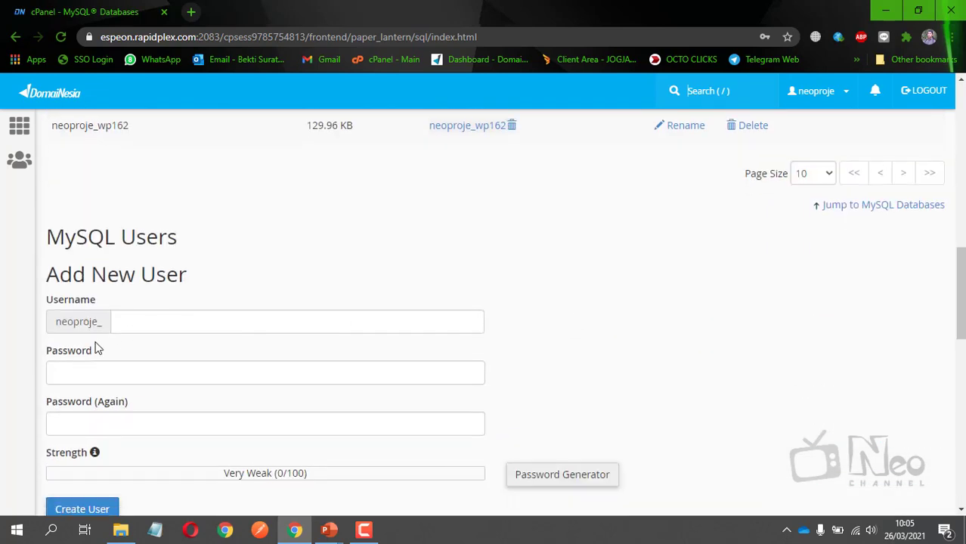
Step: Enter perpus as the new database username
scroll(118, 263, "down", 2)
scroll(103, 205, "up", 2)
left_click(152, 323)
type("perpus")
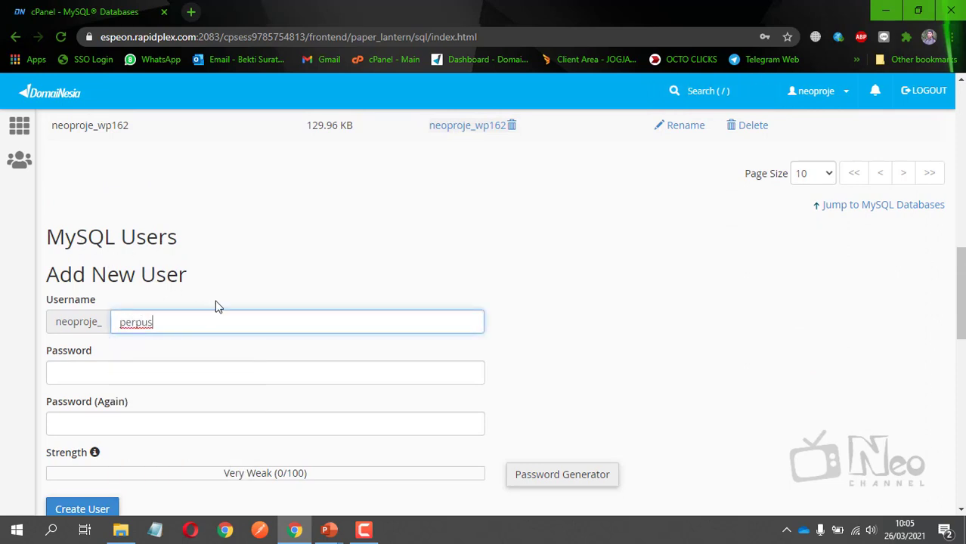
Step: Generate and copy a Very Strong password, apply it to both fields, and open Notepad
scroll(216, 307, "down", 2)
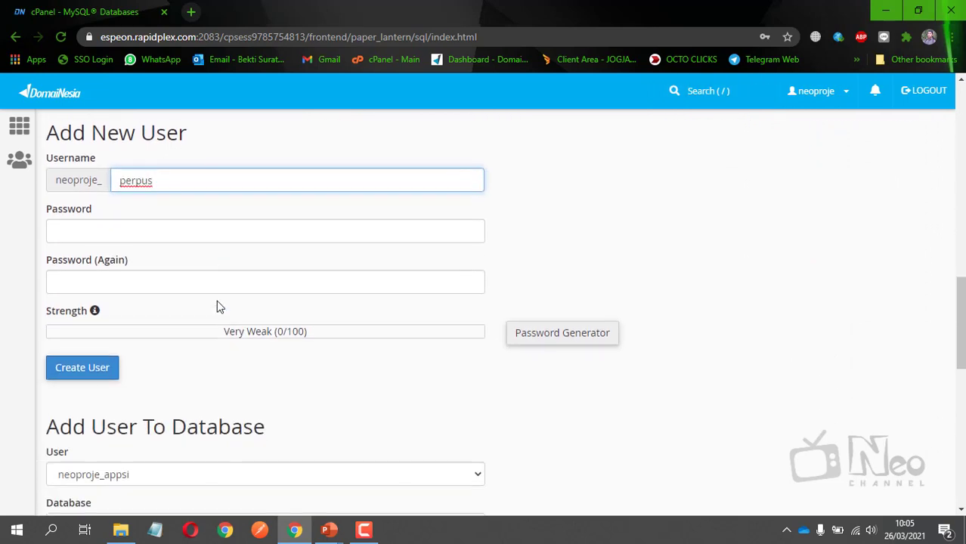
left_click(115, 234)
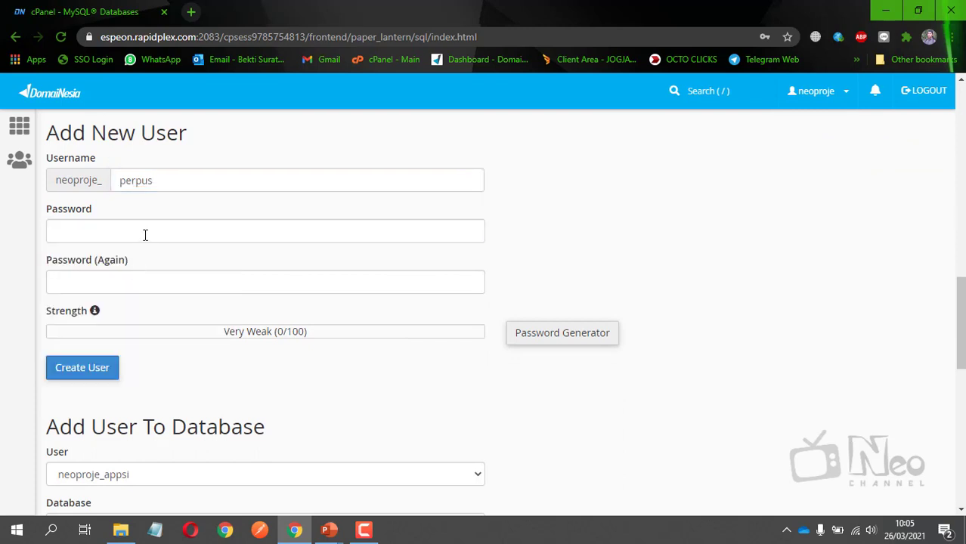
left_click(572, 338)
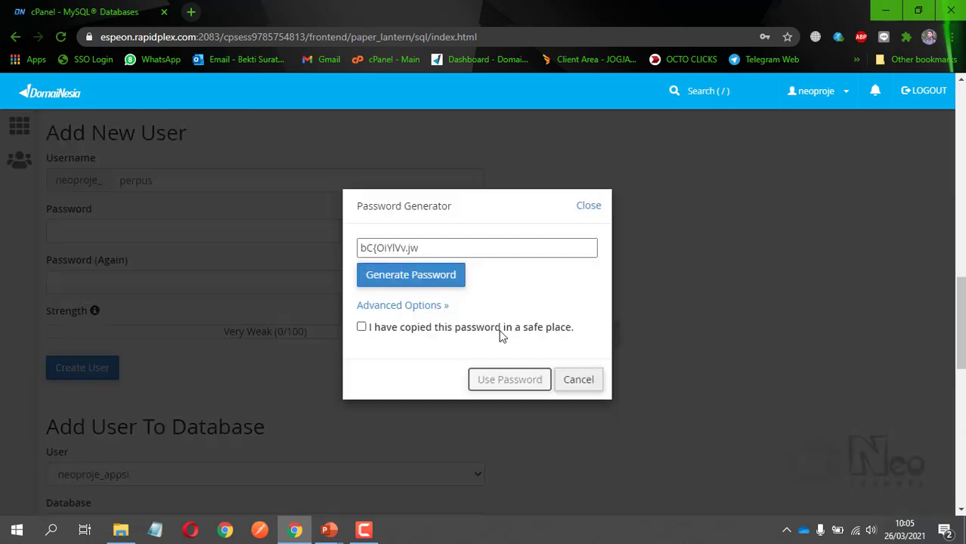
left_click_drag(421, 249, 344, 249)
key("ctrl+c")
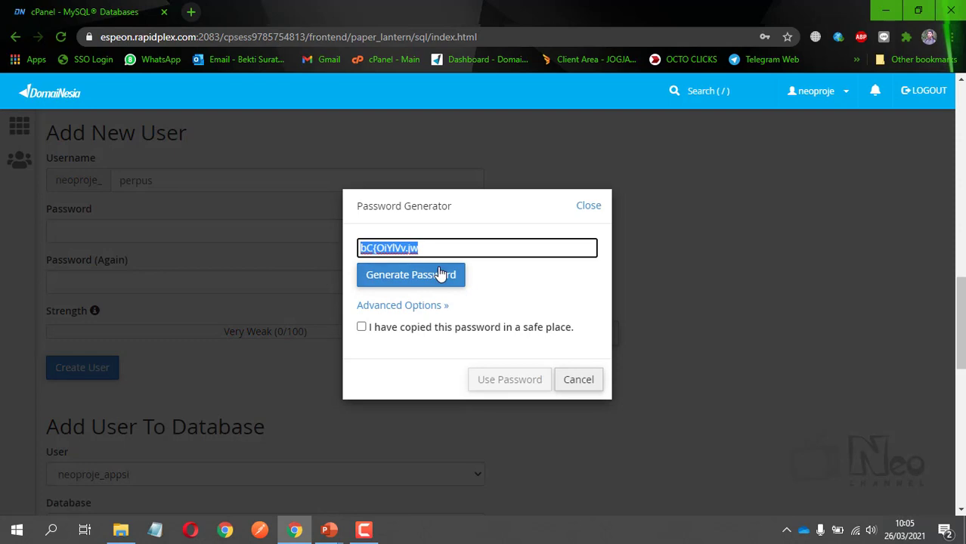
left_click(362, 328)
left_click(512, 385)
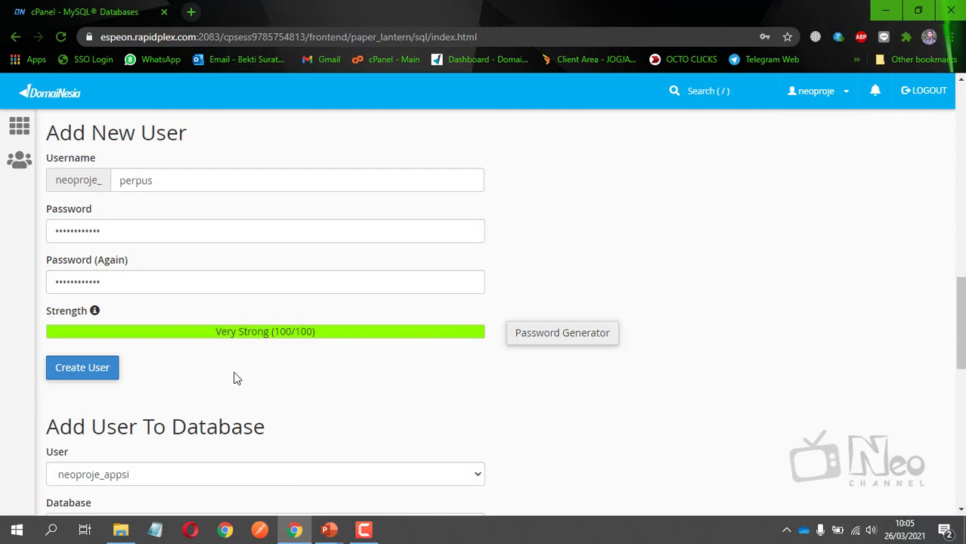
left_click(155, 529)
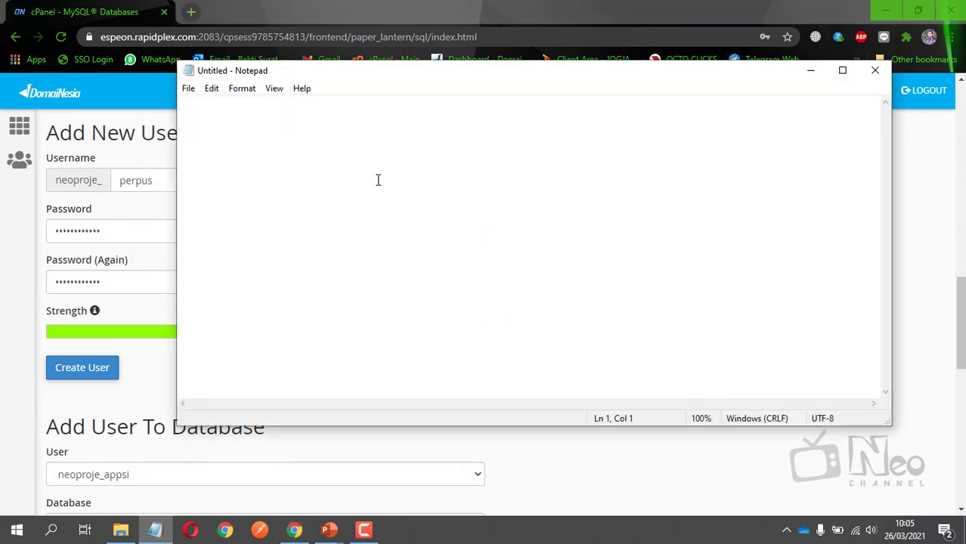
Step: In Notepad, paste the password and write neoproje_perpus as the username line above it
key("ctrl+v")
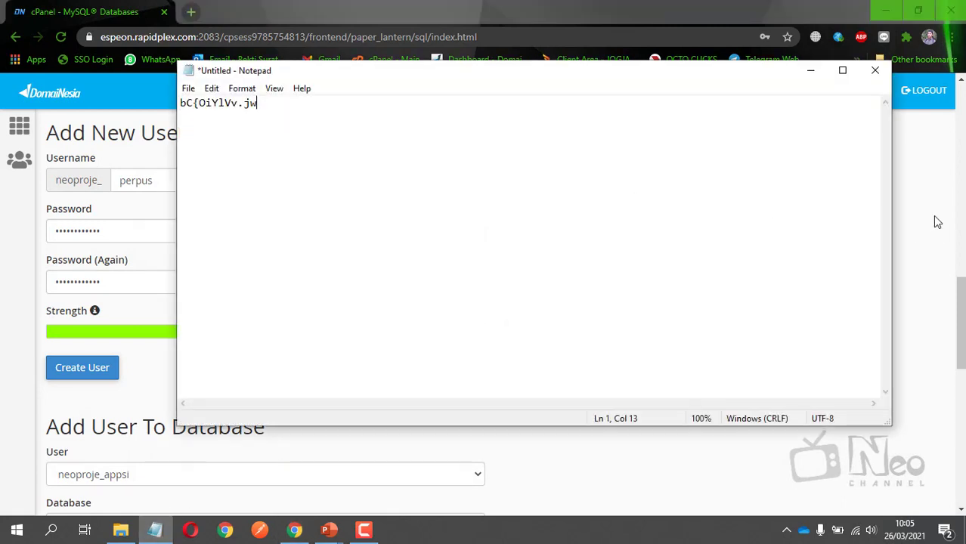
left_click(61, 193)
left_click_drag(58, 182, 158, 174)
key("ctrl+c")
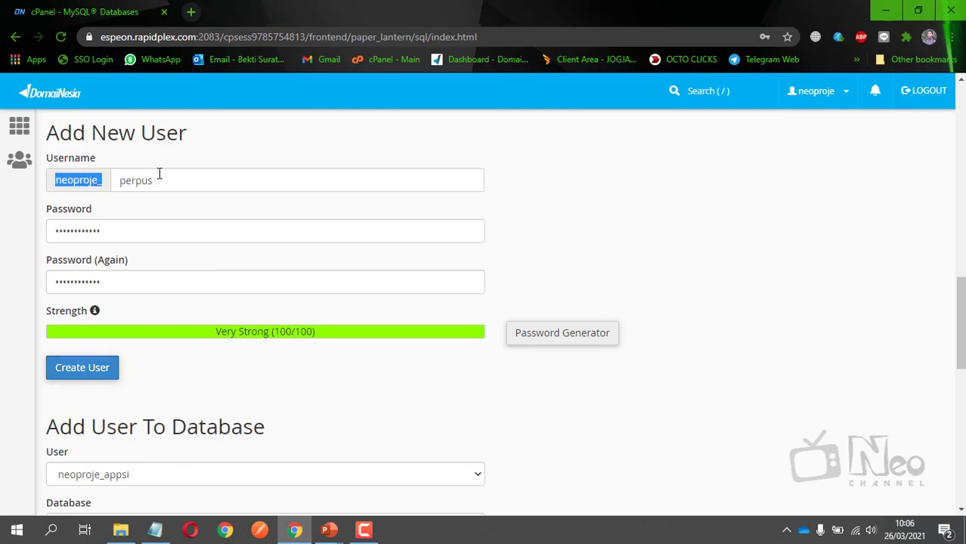
key("alt+Tab")
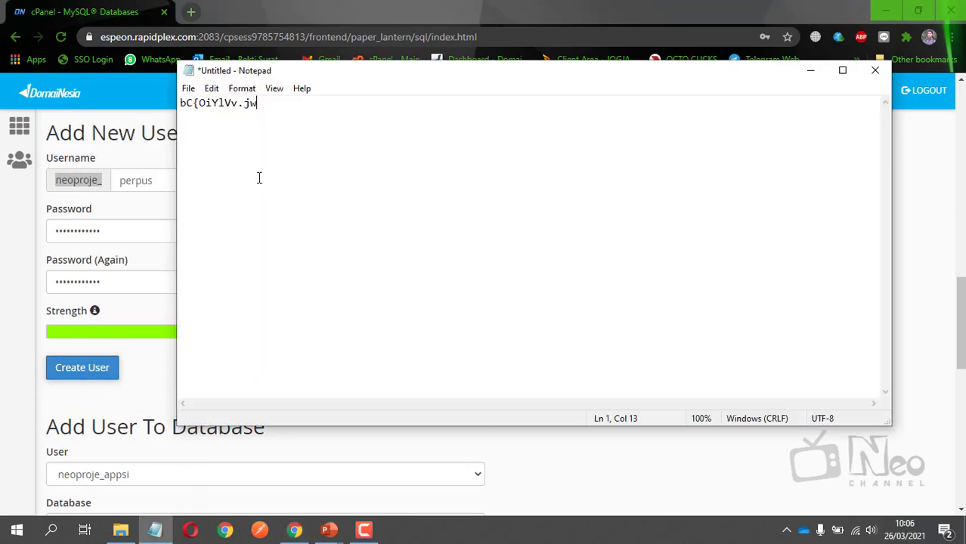
key("Return")
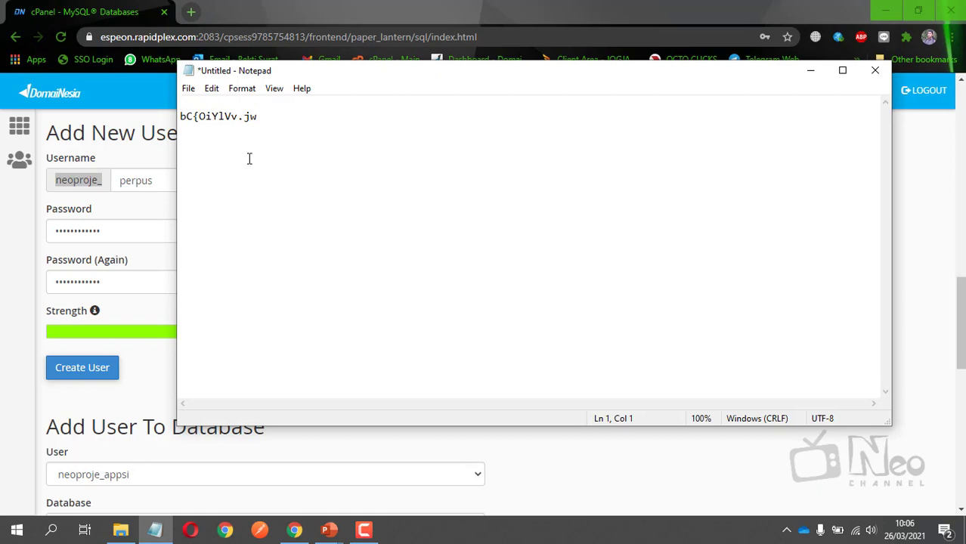
key("ctrl+v")
type("perpu")
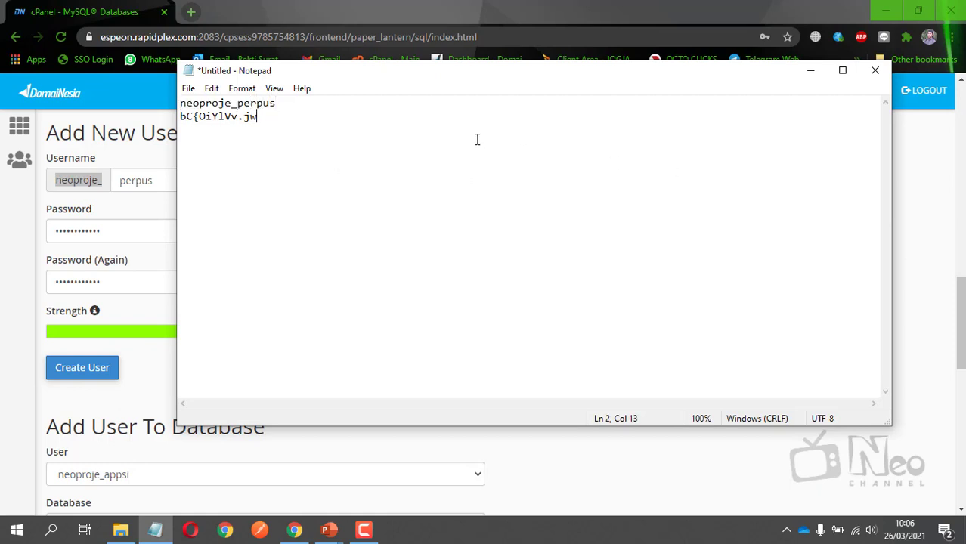
key("shift+End")
key("ctrl+End")
Step: Create MySQL user neoproje_perpus, dismiss Chrome's save-password prompt, and return to Add User To Database
left_click(912, 238)
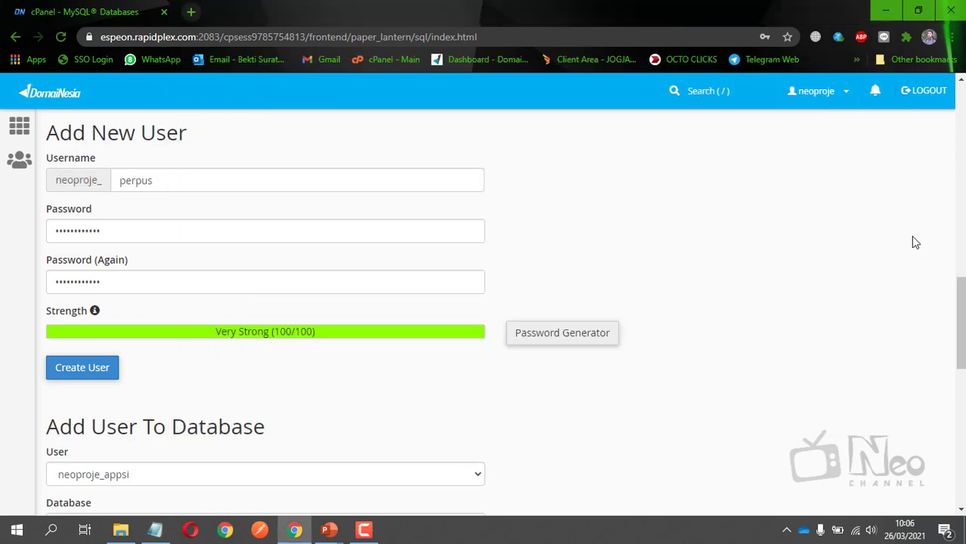
left_click(93, 367)
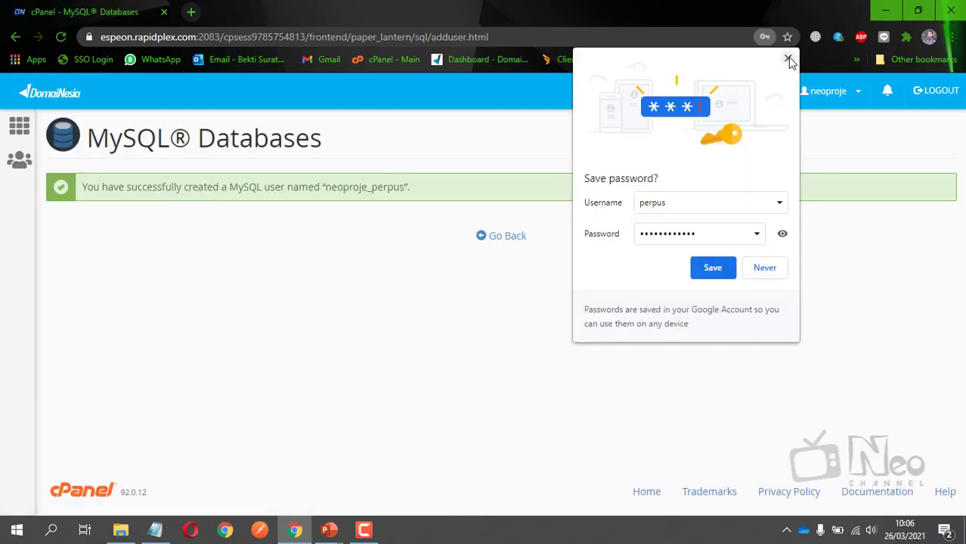
left_click(788, 59)
left_click(516, 238)
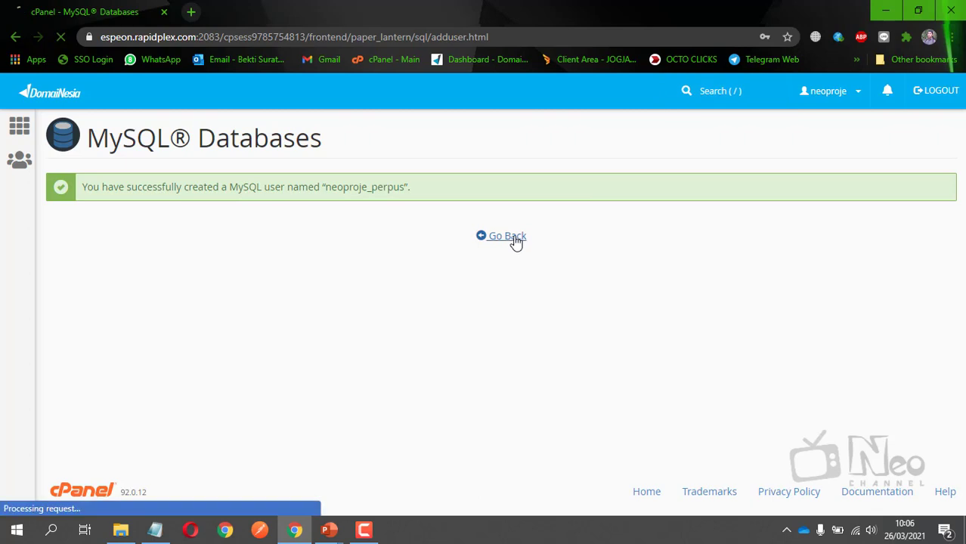
scroll(535, 260, "down", 3)
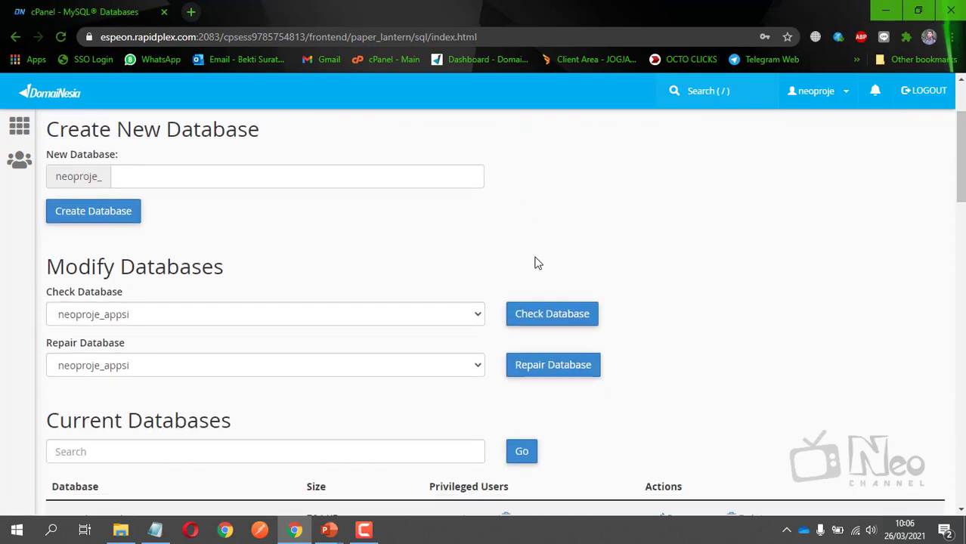
scroll(550, 266, "down", 3)
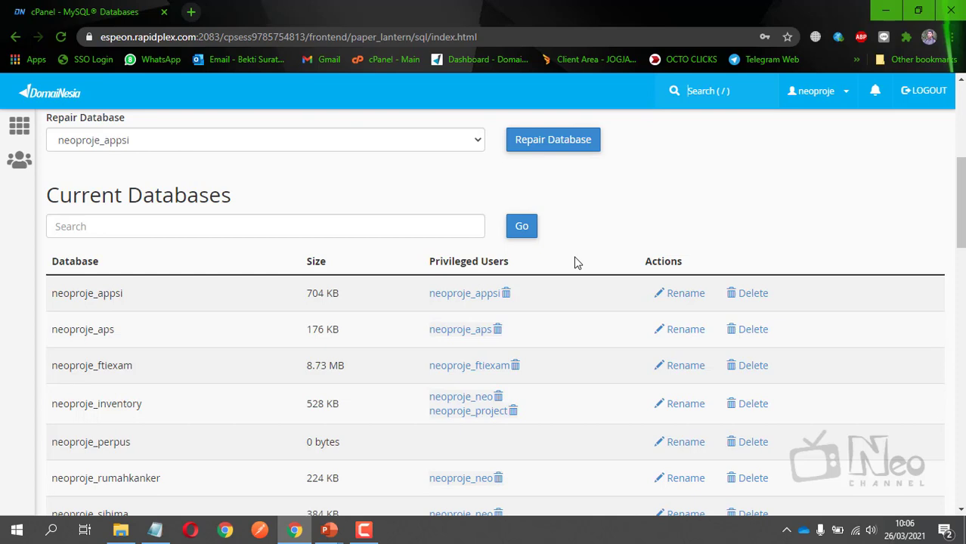
scroll(572, 262, "down", 12)
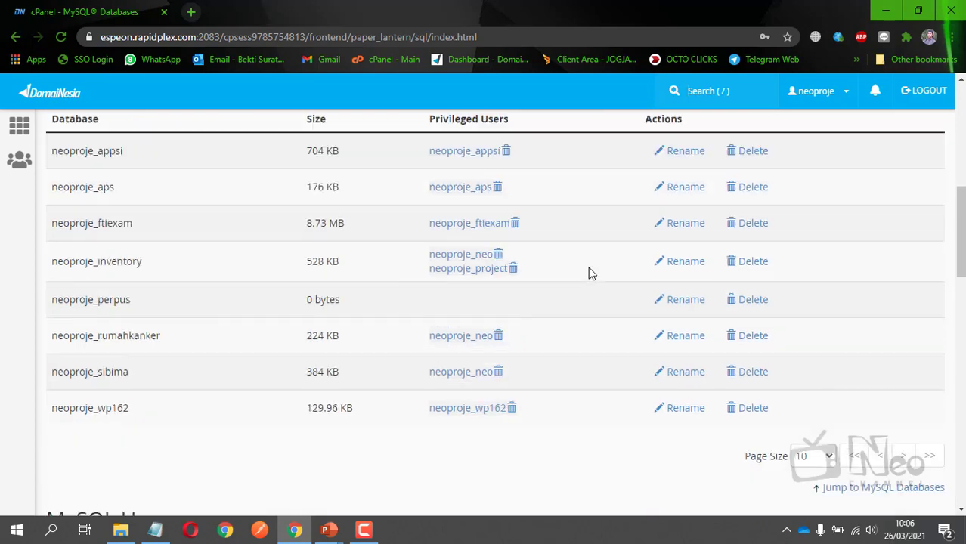
scroll(587, 266, "down", 2)
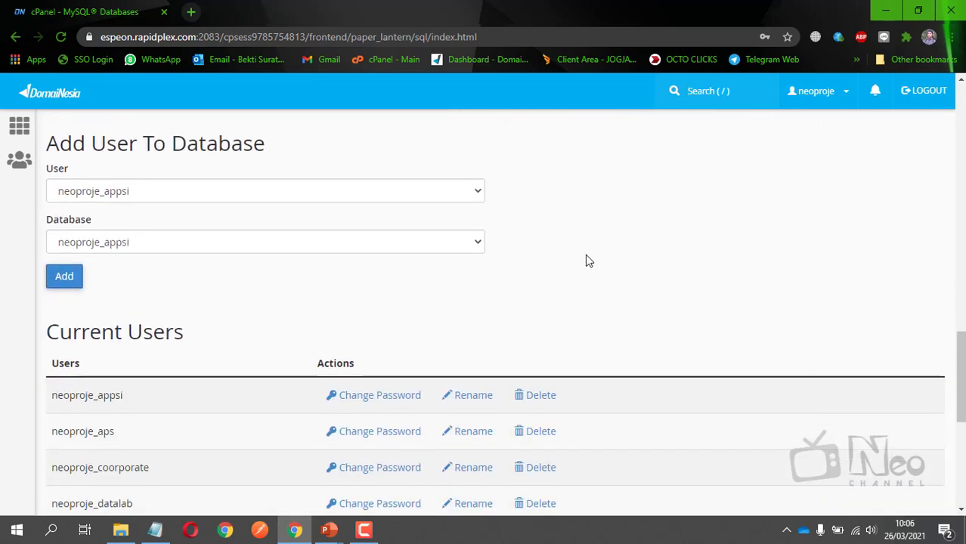
Step: Select user neoproje_perpus and database neoproje_perpus, then add the user to the database
left_click(257, 193)
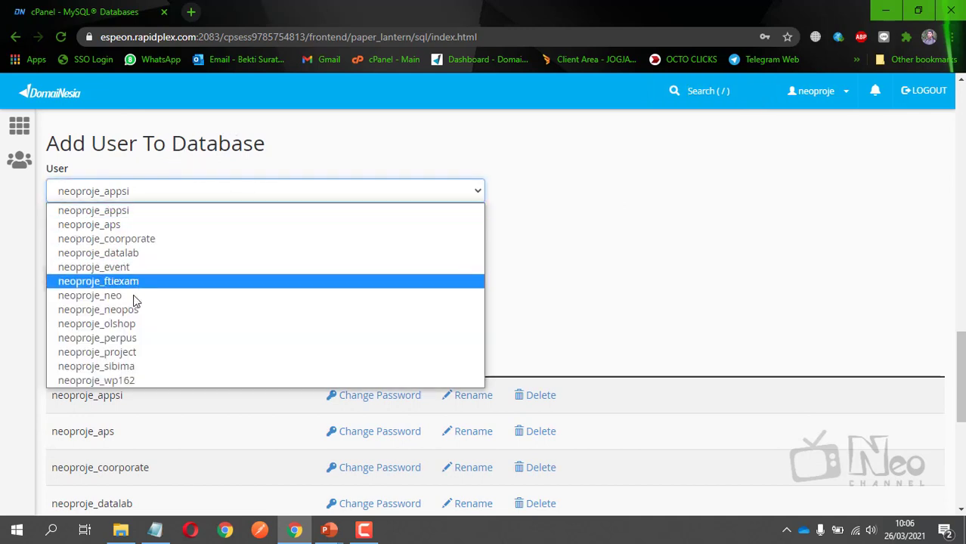
left_click(135, 338)
left_click(151, 243)
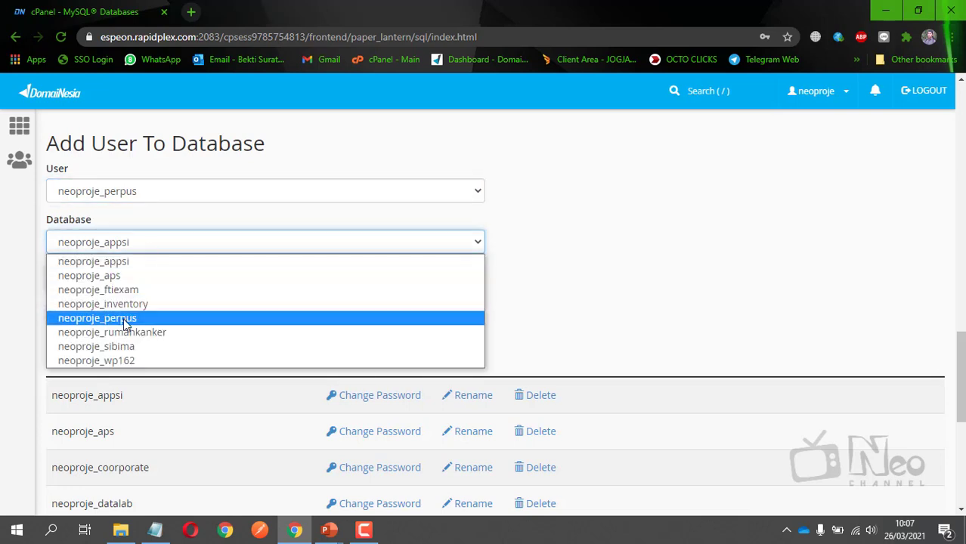
left_click(126, 320)
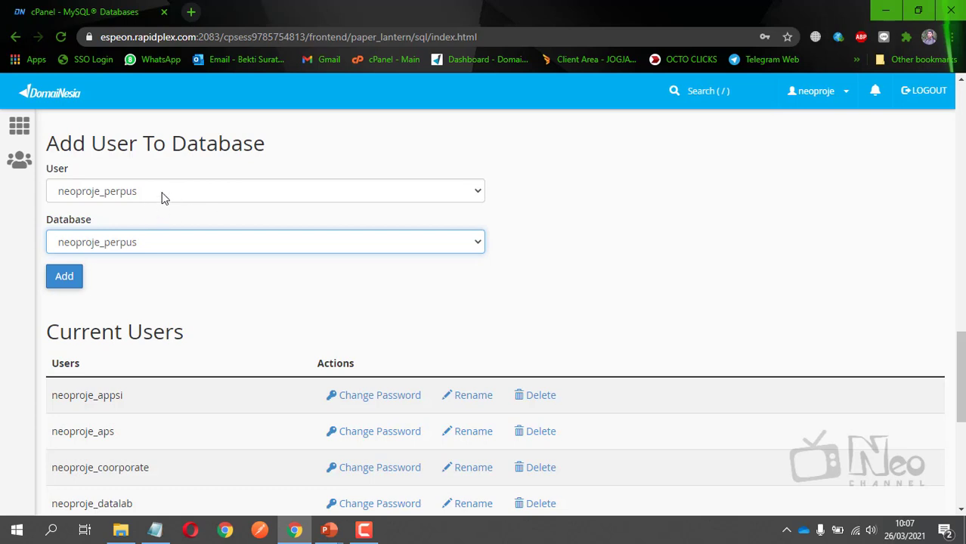
left_click(71, 277)
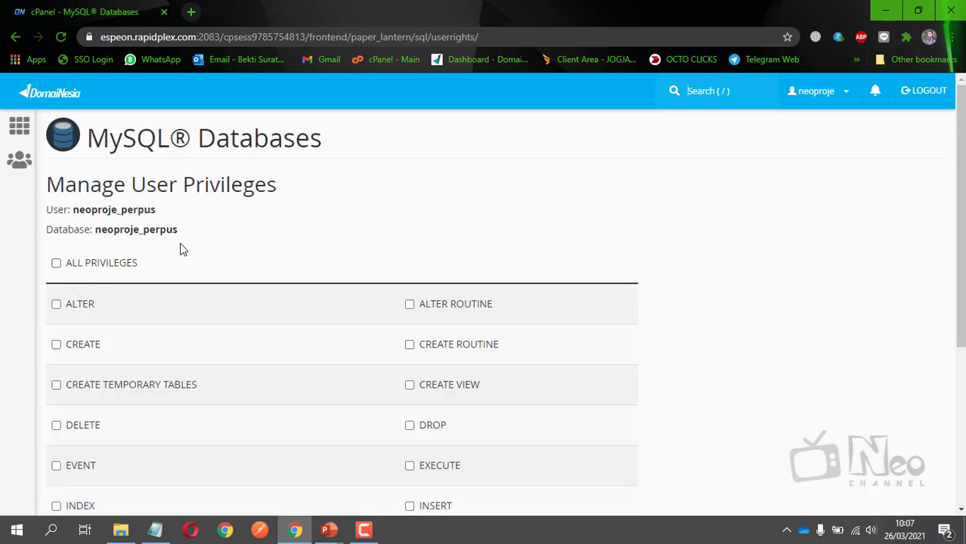
Step: Tick ALL PRIVILEGES for neoproje_perpus and save with Make Changes
left_click(56, 264)
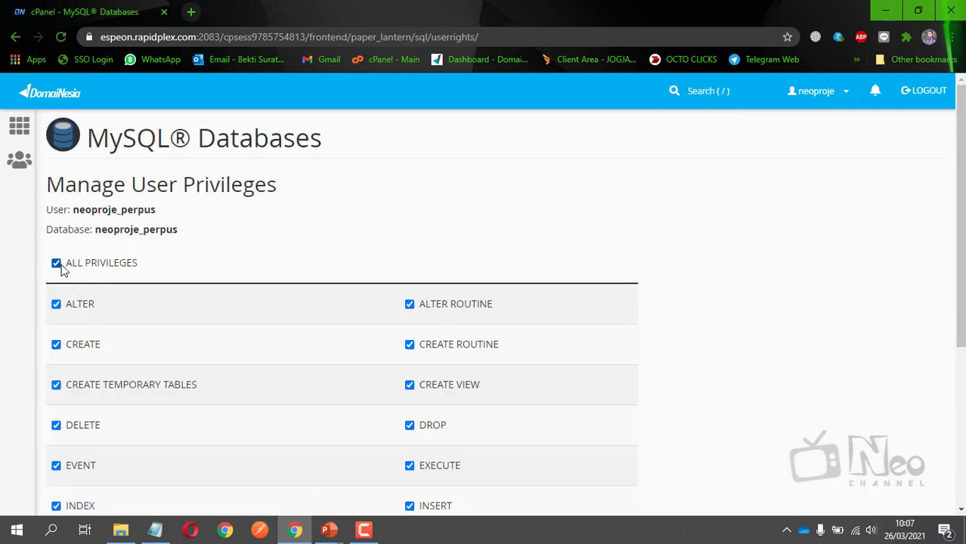
scroll(333, 257, "down", 4)
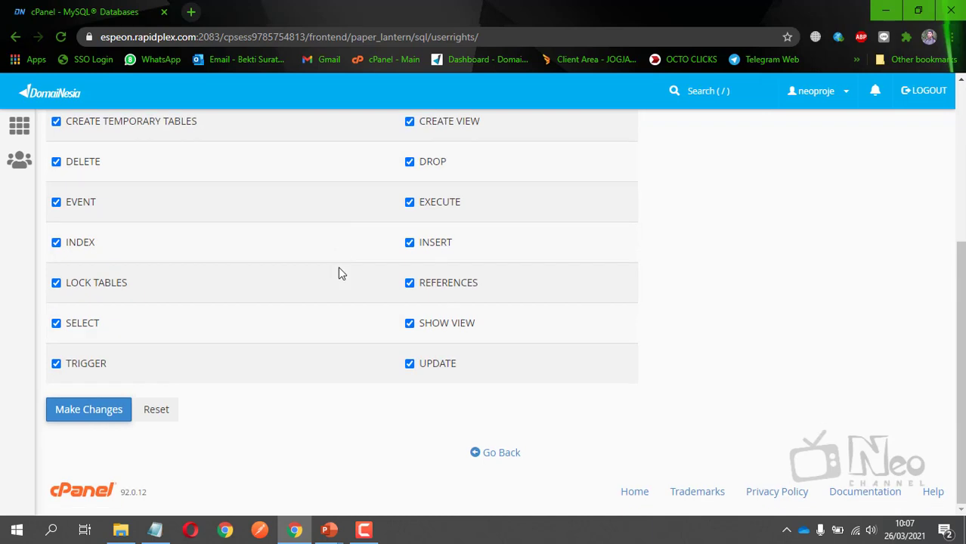
left_click(83, 409)
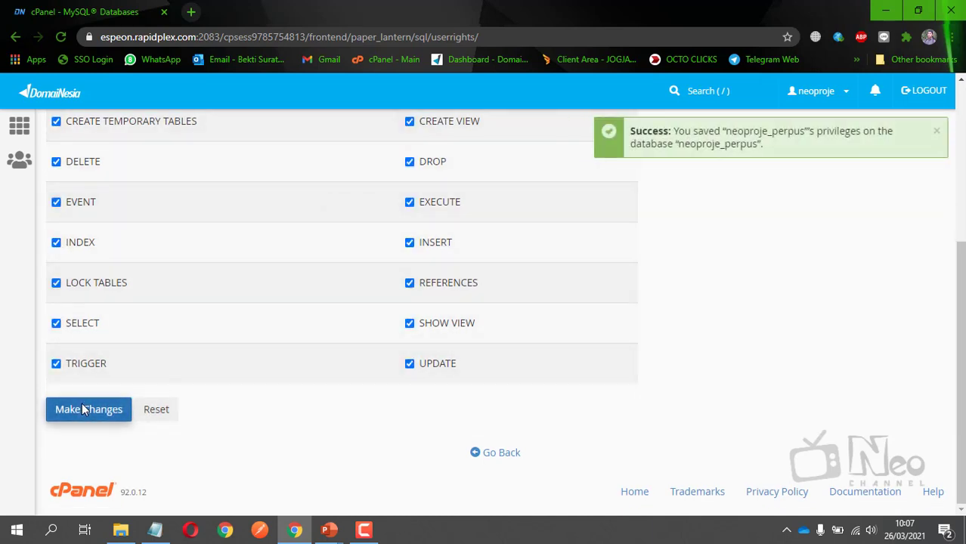
left_click(17, 132)
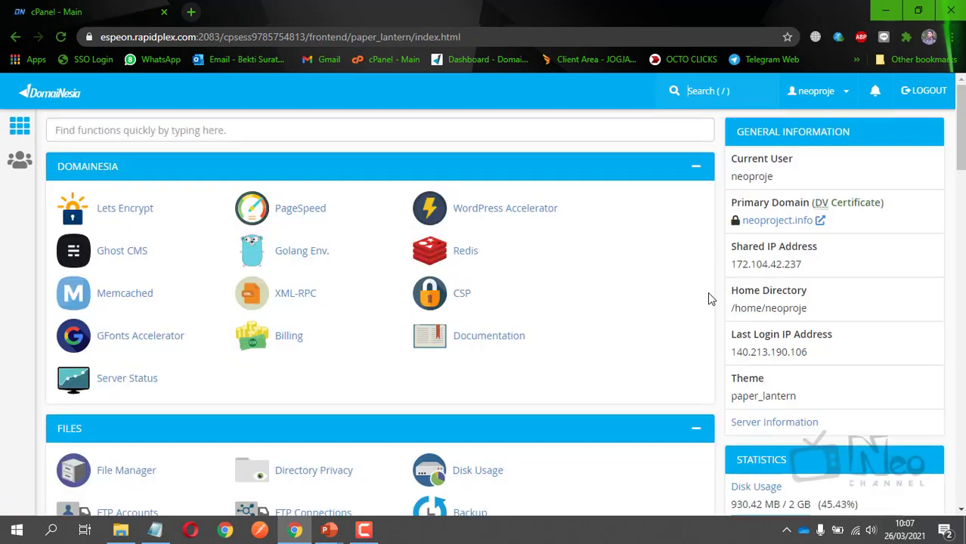
Step: Go down to the Databases section and launch phpMyAdmin in a new tab
scroll(710, 292, "down", 3)
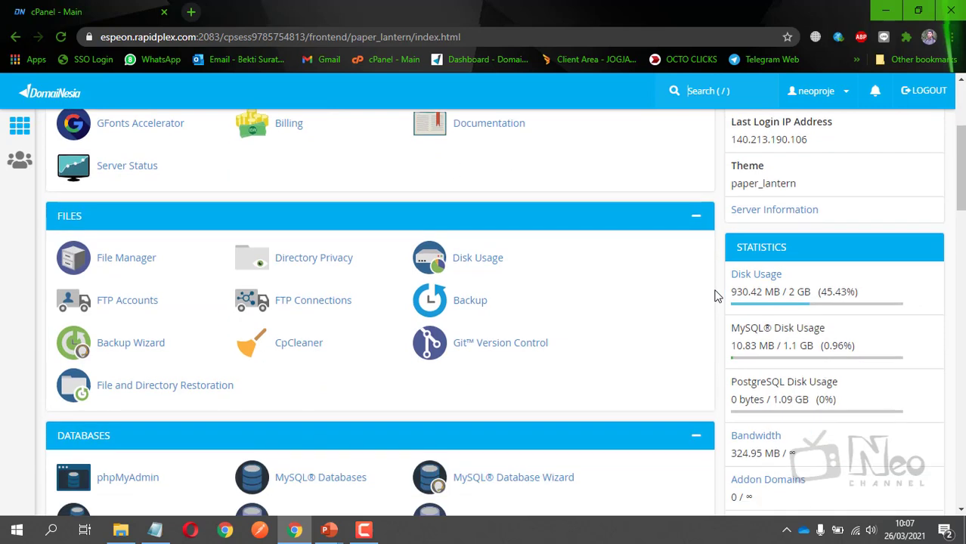
scroll(717, 297, "down", 2)
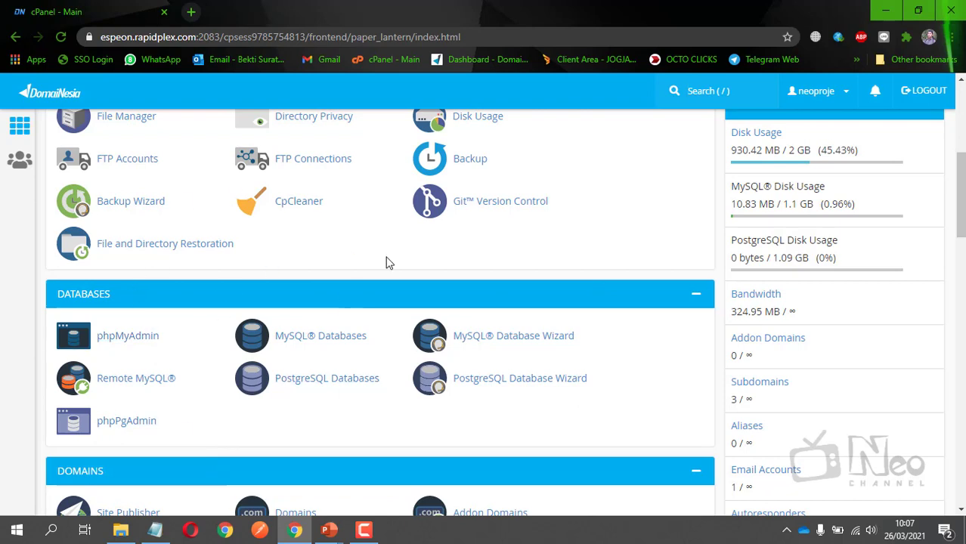
scroll(336, 332, "down", 1)
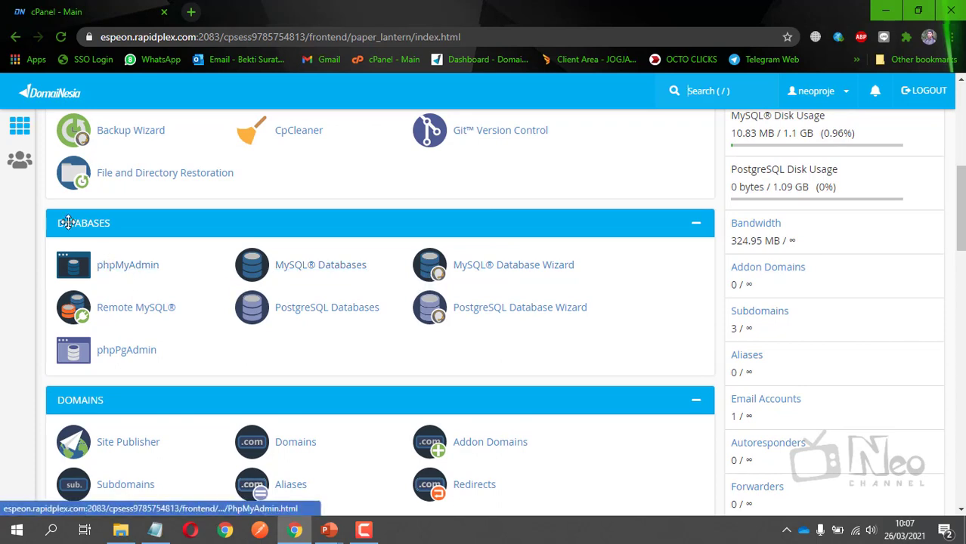
left_click(133, 270)
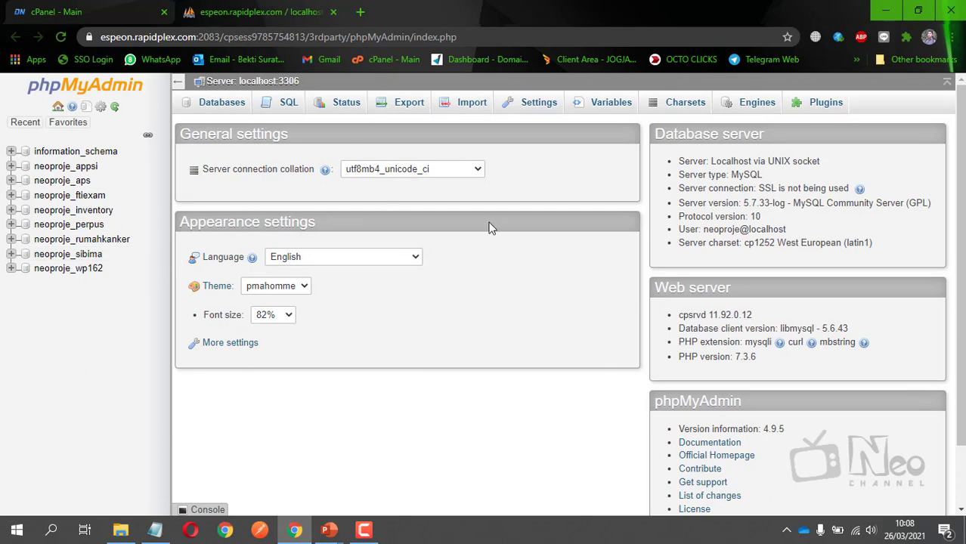
Step: Open the still-empty neoproje_perpus database's Structure page in phpMyAdmin
left_click(91, 226)
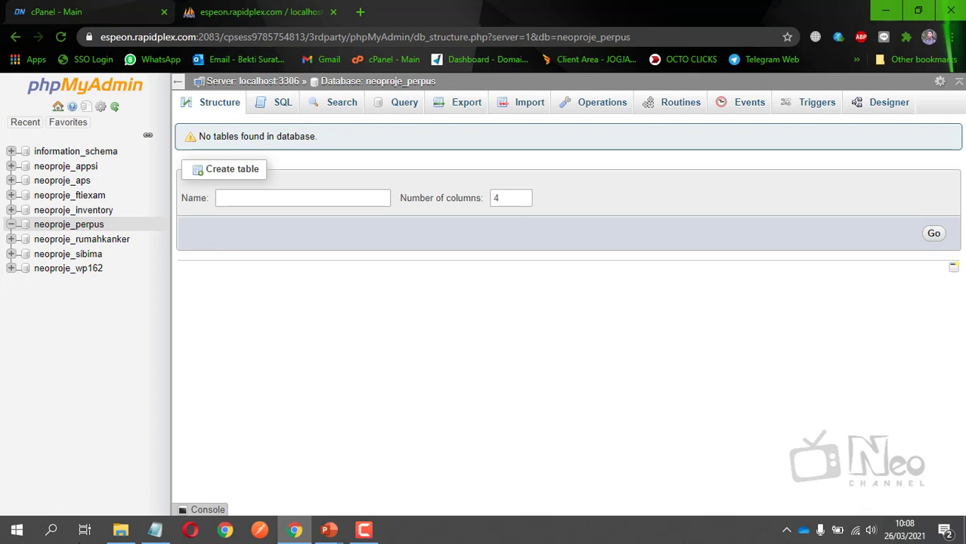
left_click(16, 530)
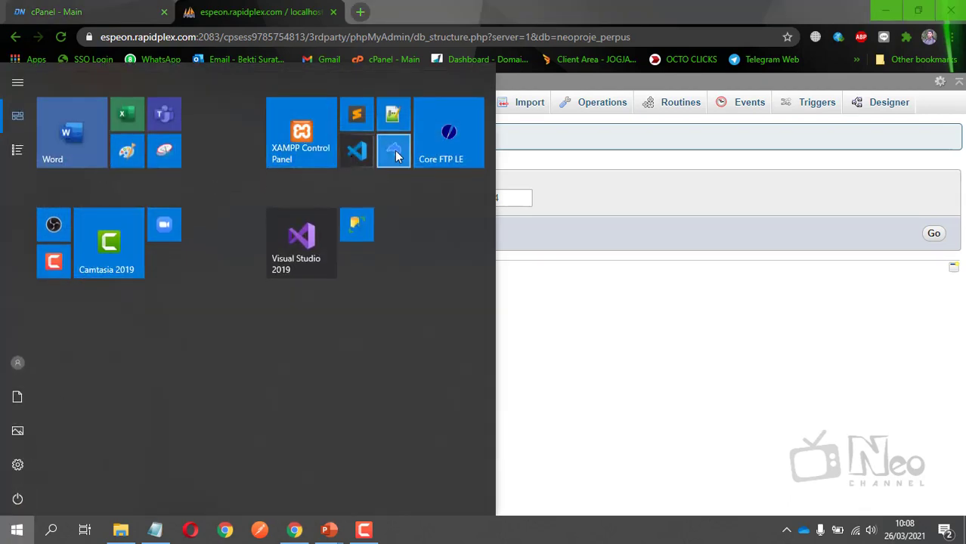
Step: Launch SQLyog and start a SQL dump backup of the local dbperpus database
left_click(395, 151)
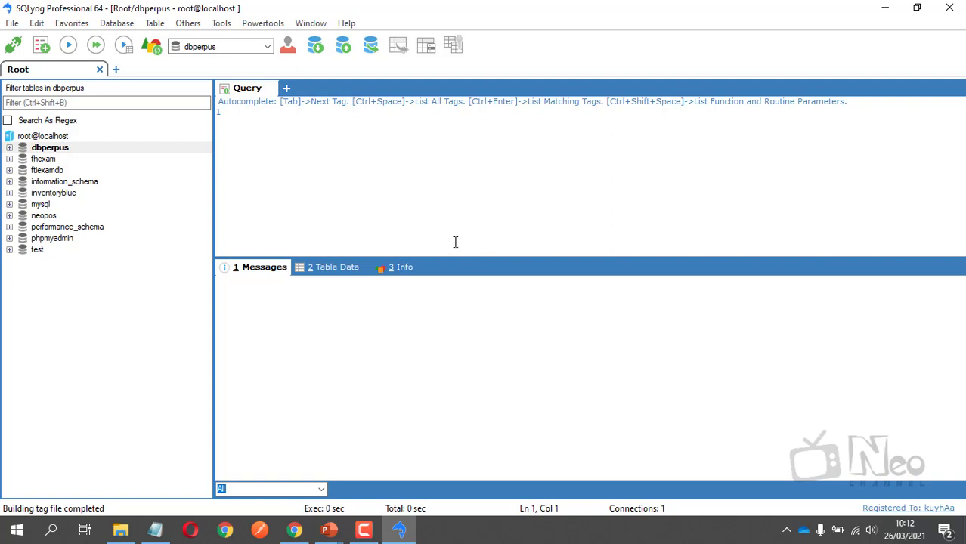
right_click(50, 152)
mouse_move(201, 237)
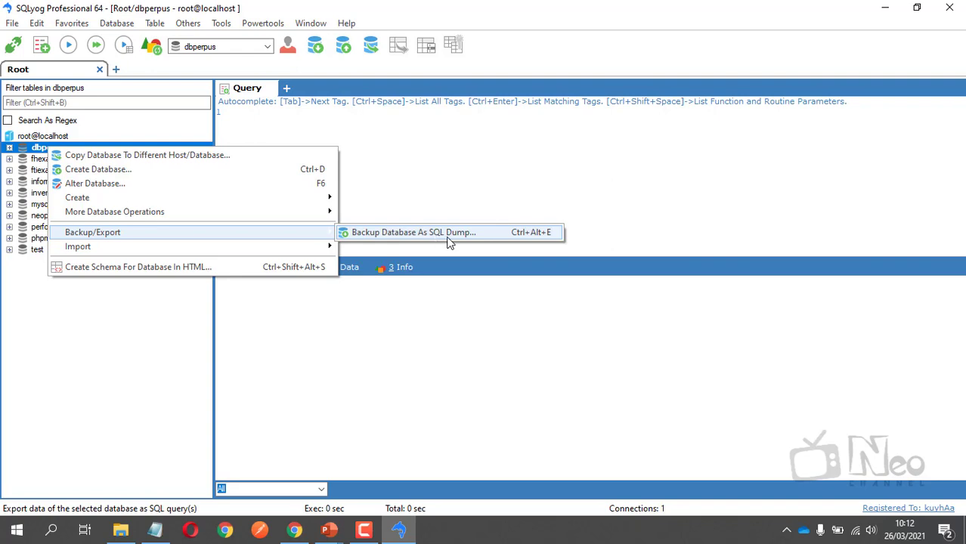
left_click(455, 236)
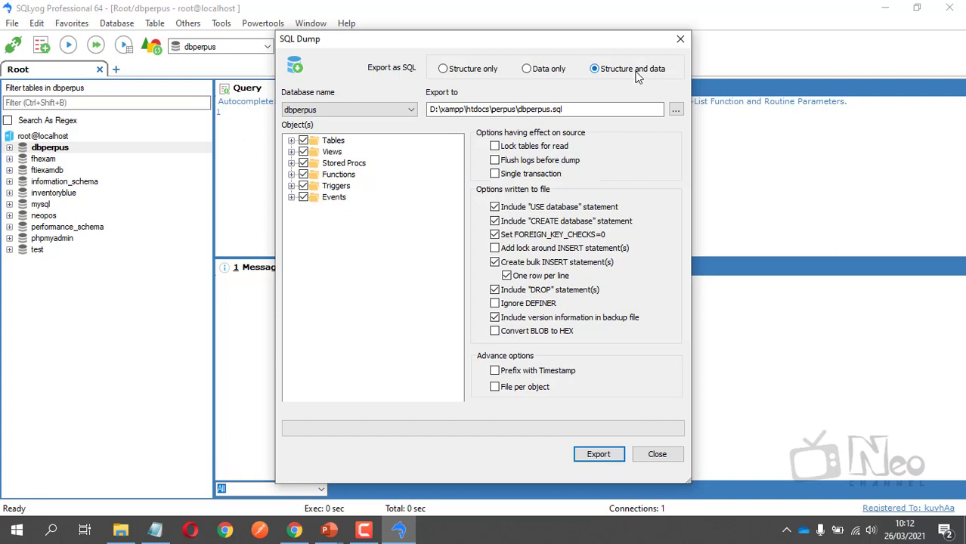
Step: Export dbperpus structure and data to D:\xampp\htdocs\aplikasiperpus\dbperpus.sql
left_click(675, 110)
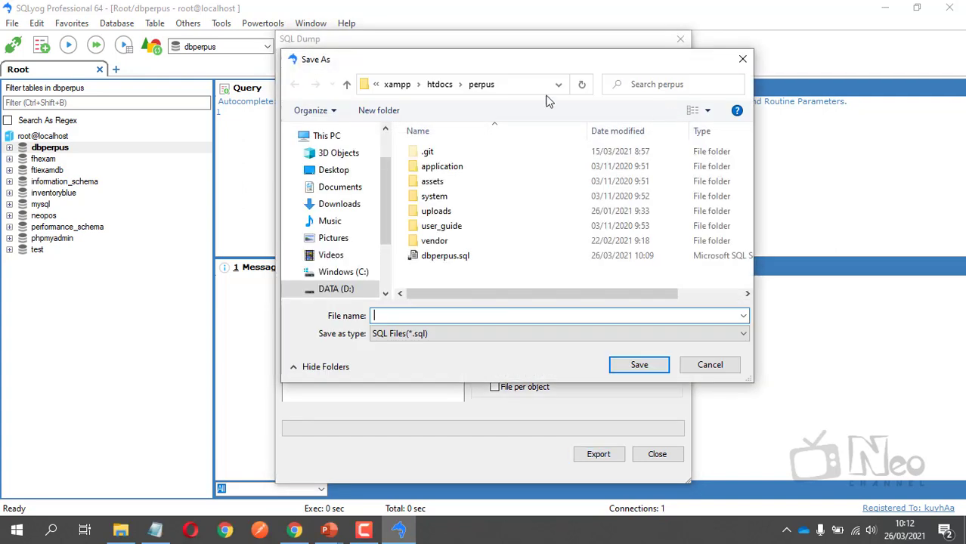
left_click(439, 85)
double_click(456, 156)
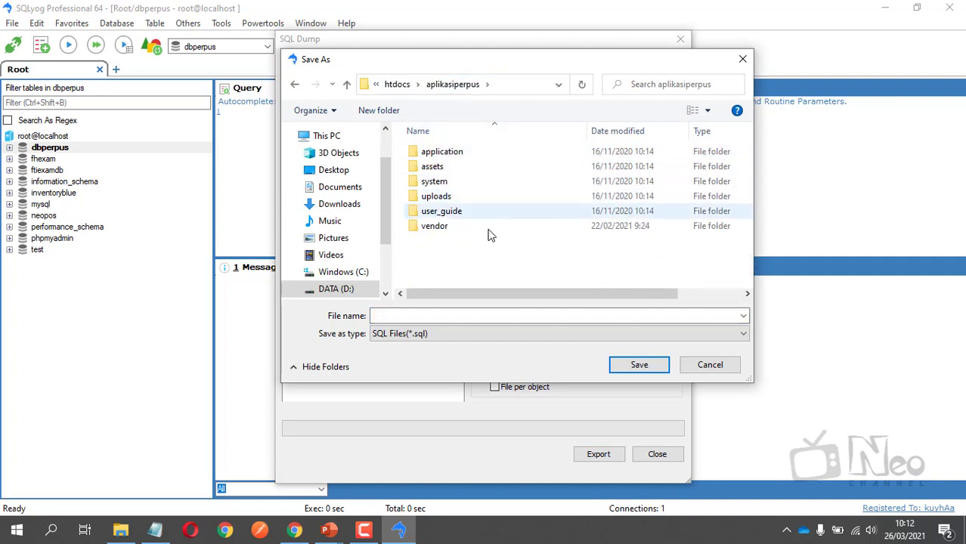
left_click(446, 318)
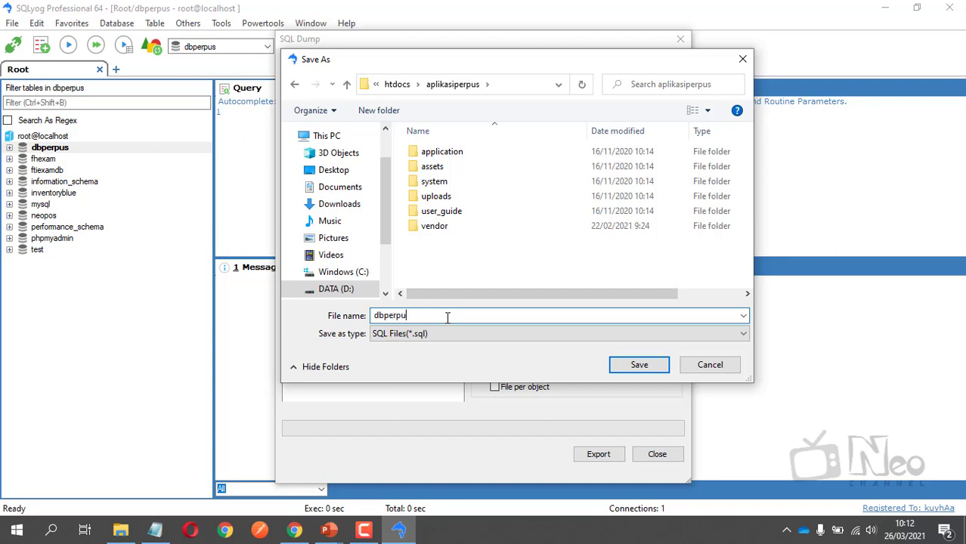
left_click(639, 365)
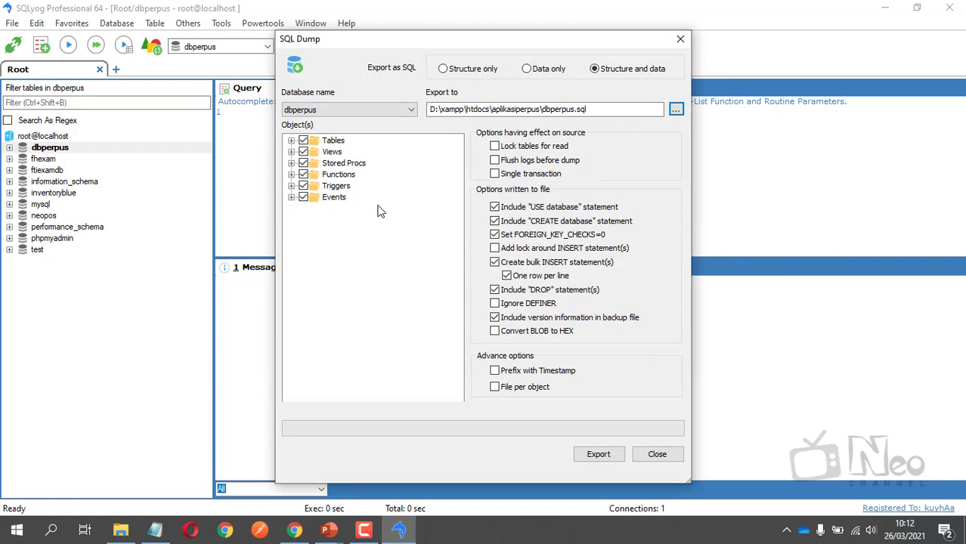
left_click(601, 459)
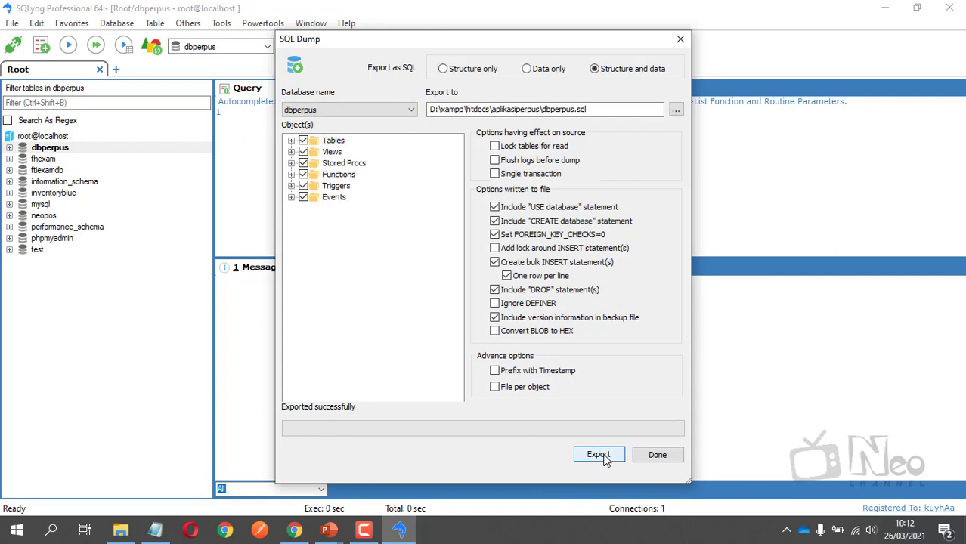
left_click(663, 460)
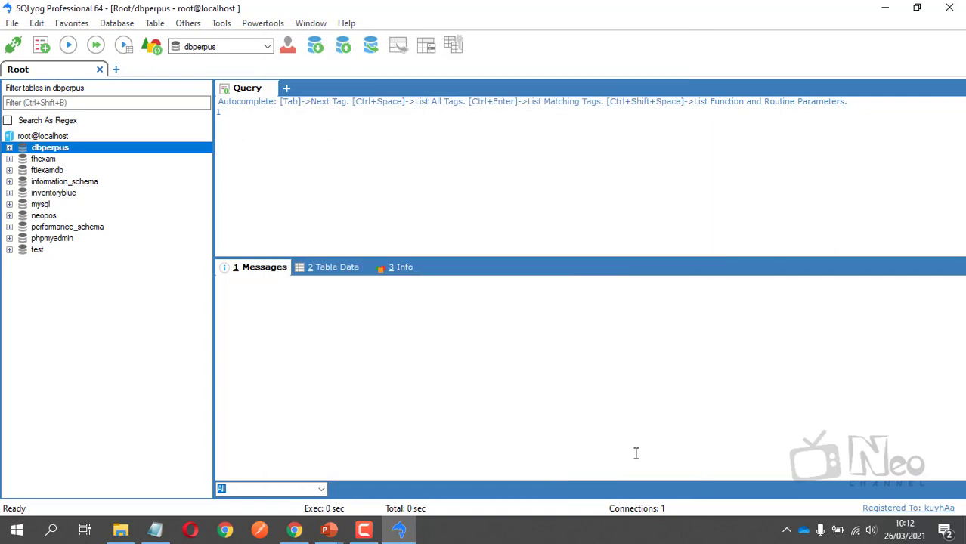
Step: Close SQLyog and find dbperpus.sql in the aplikasiperpus folder in File Explorer
left_click(958, 6)
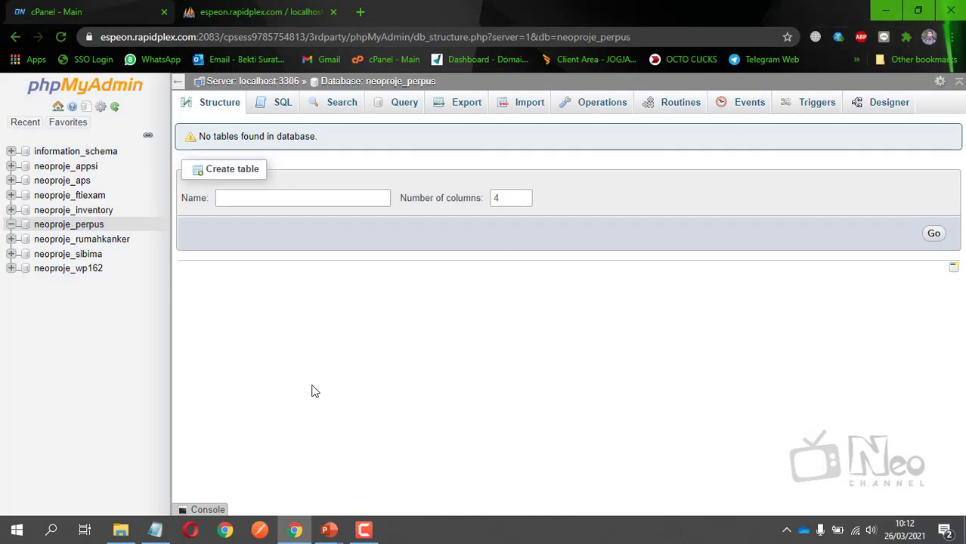
left_click(121, 529)
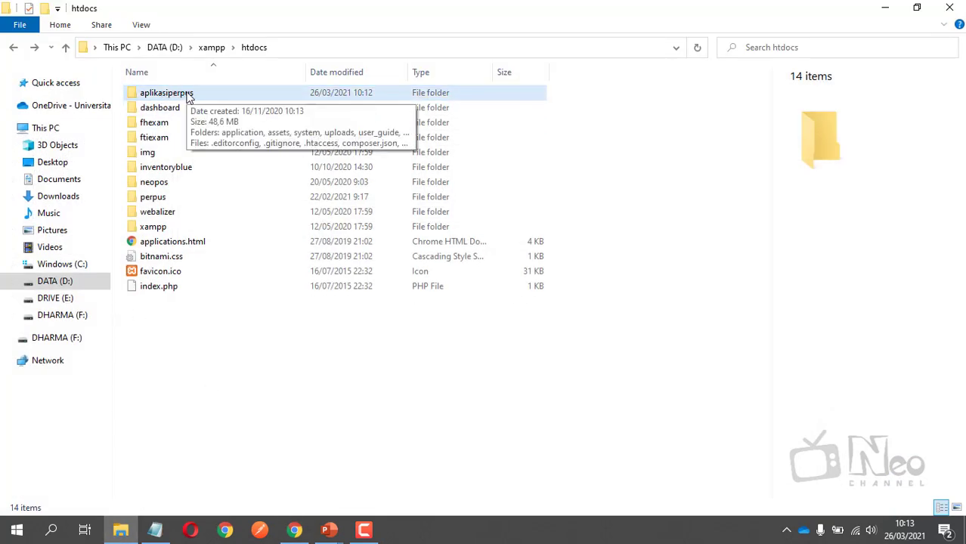
double_click(187, 95)
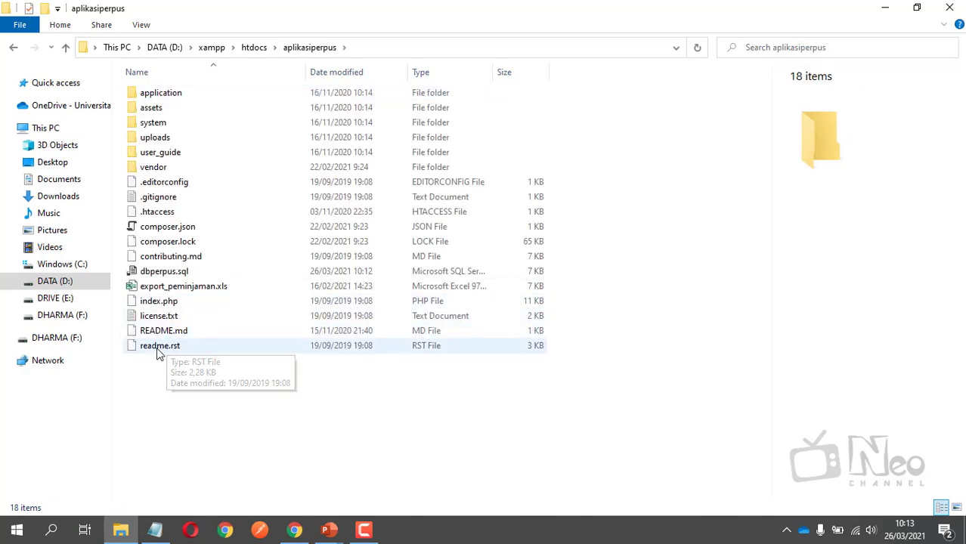
right_click(166, 273)
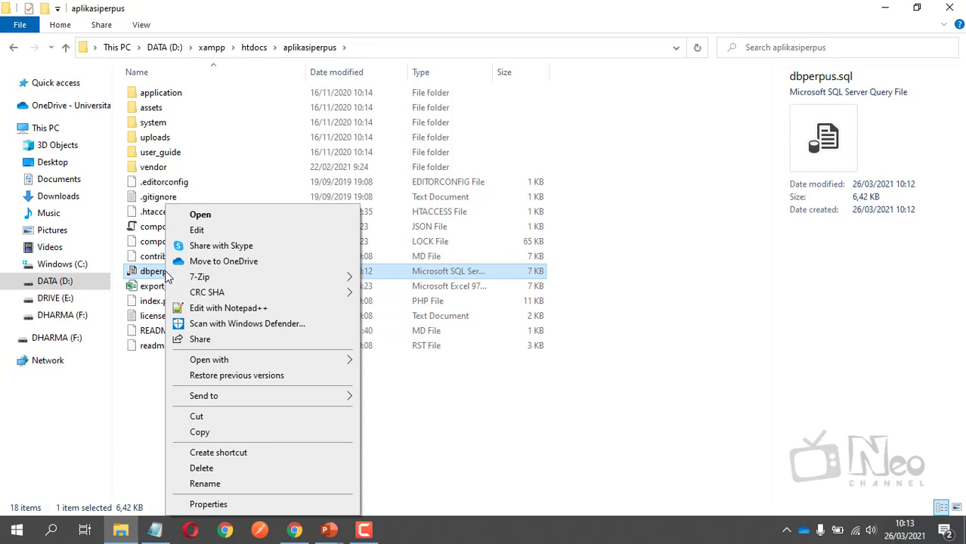
Step: Open dbperpus.sql in Notepad++ and copy lines 20 through 174, ending with the tbl_user inserts
left_click(245, 313)
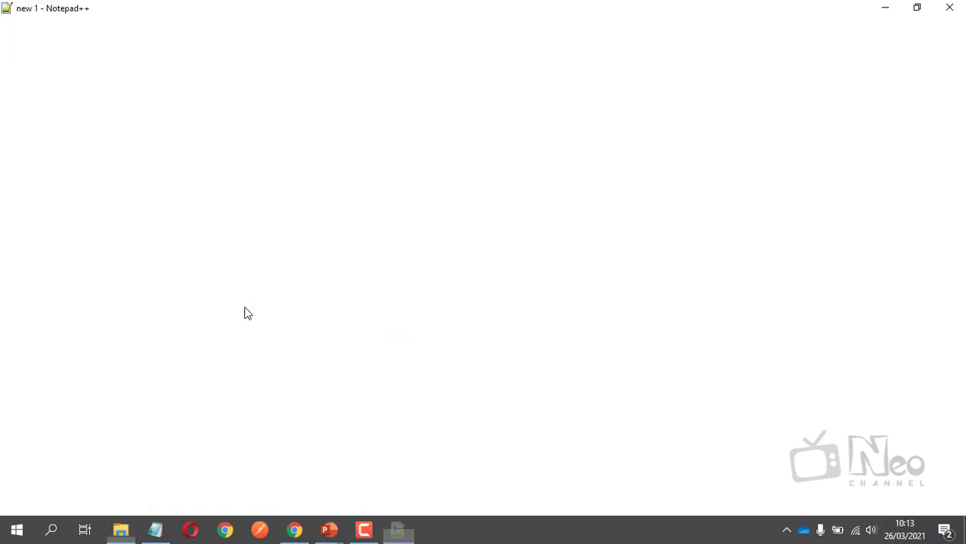
left_click(470, 59)
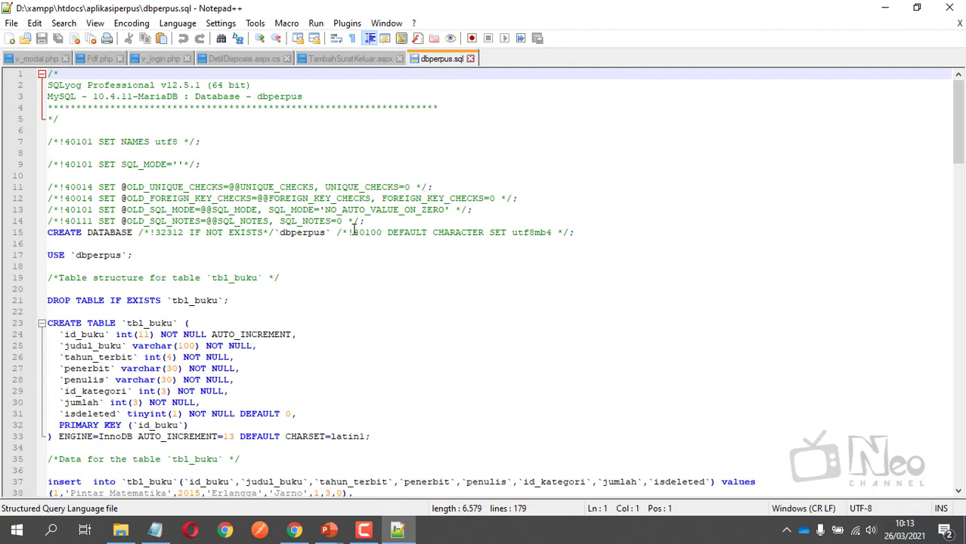
scroll(338, 257, "down", 2)
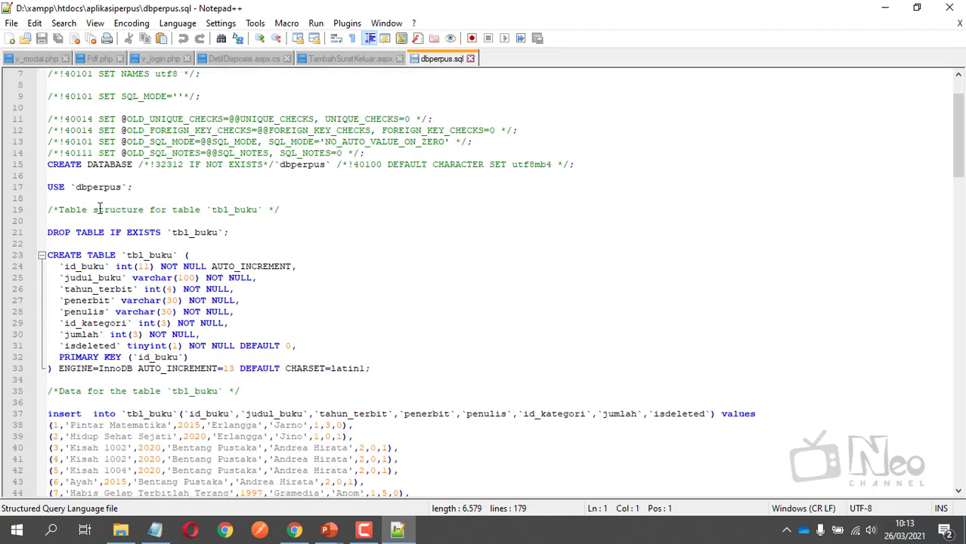
left_click(60, 219)
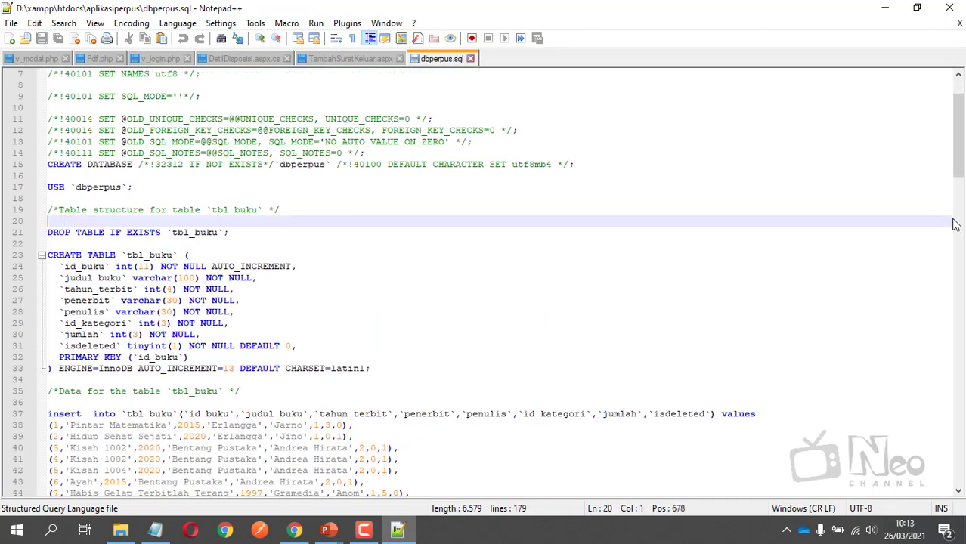
left_click_drag(958, 132, 959, 439)
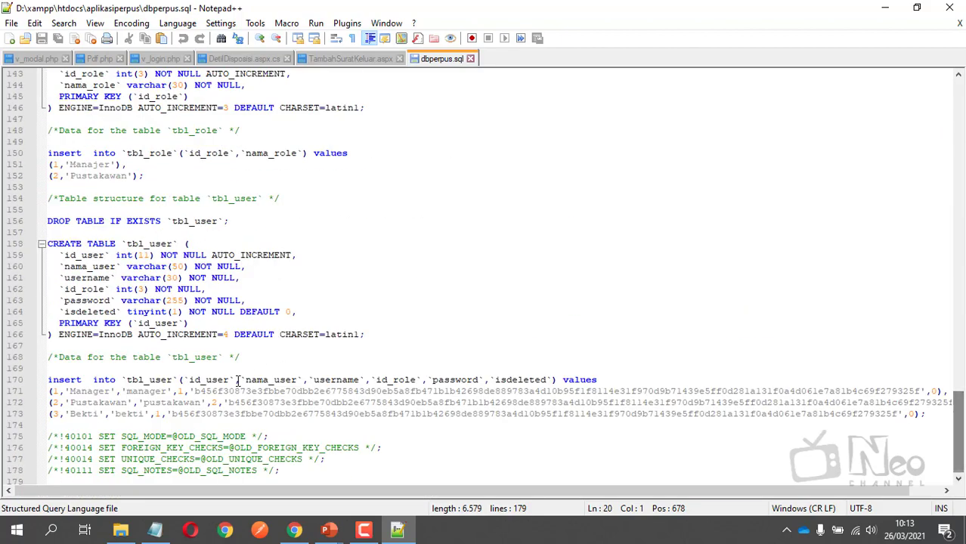
left_click(76, 425, "shift")
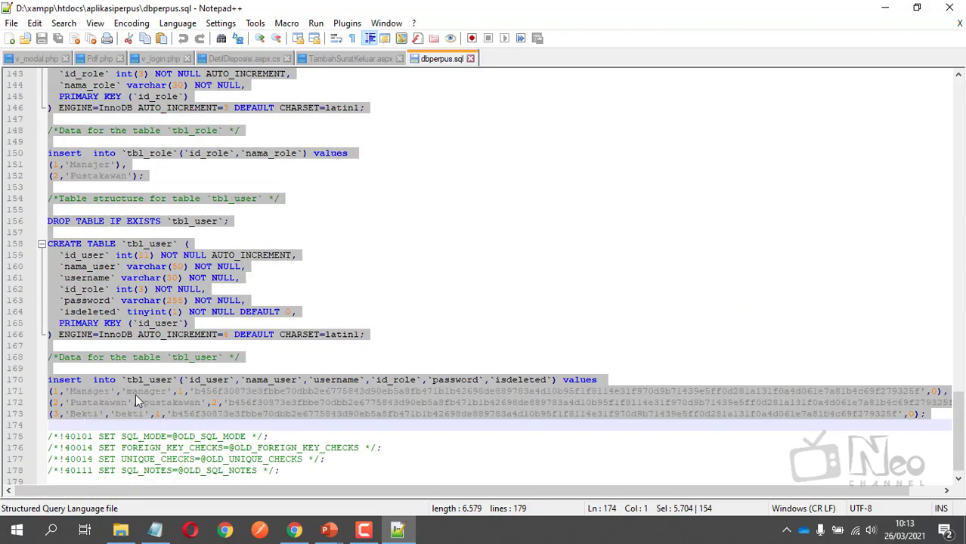
left_click(294, 530)
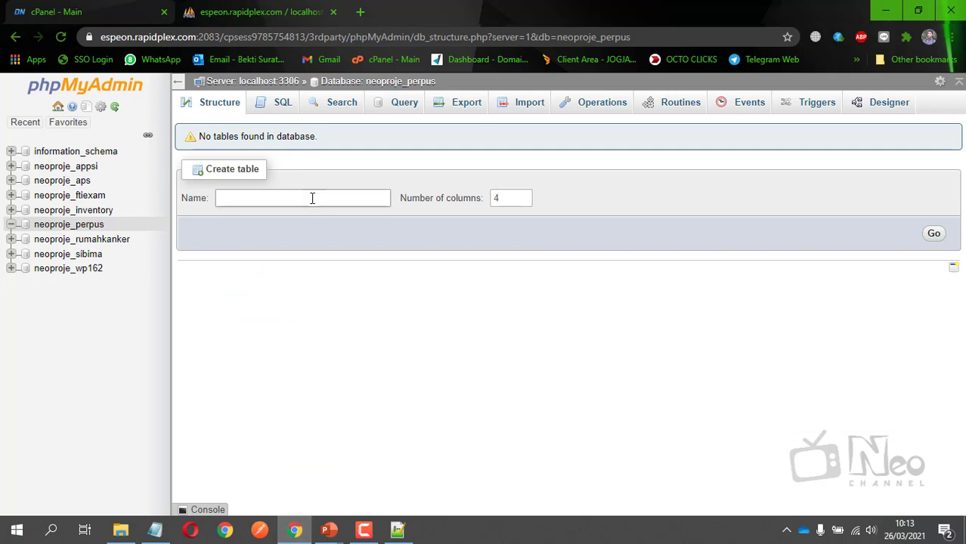
Step: Paste and run the copied SQL on neoproje_perpus, creating seven tables from tbl_buku to tbl_user
left_click(279, 110)
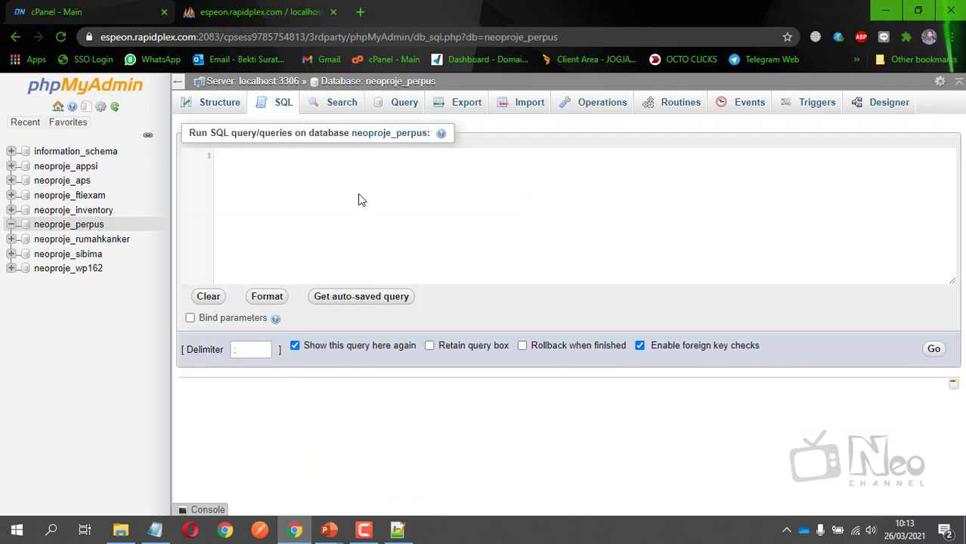
key("ctrl+v")
left_click(933, 350)
left_click(553, 189)
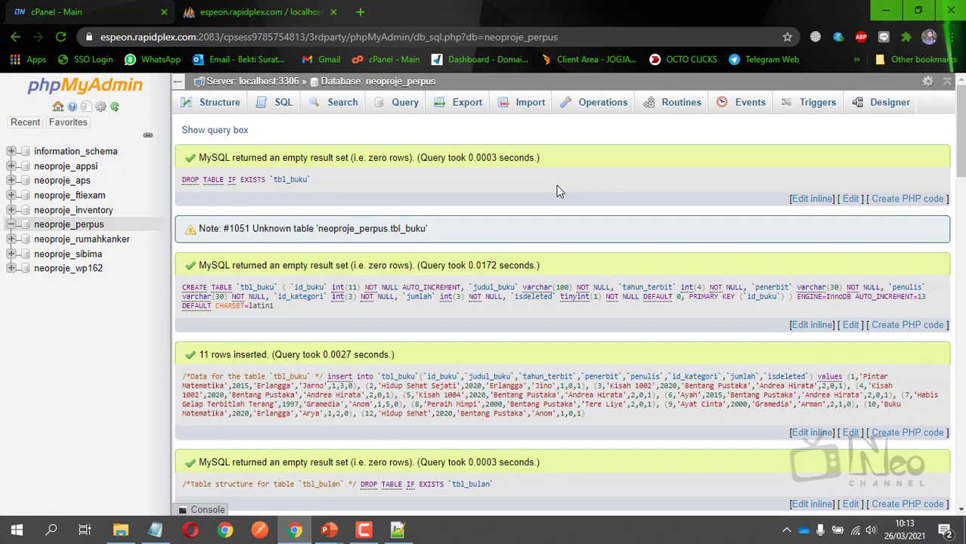
scroll(596, 227, "down", 6)
scroll(290, 235, "up", 6)
left_click(95, 226)
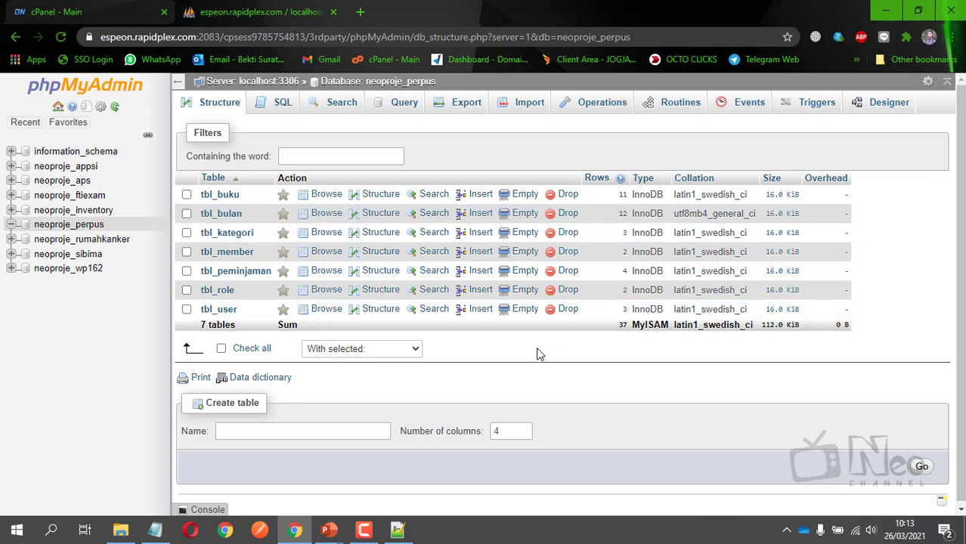
Step: Zip every file in the aplikasiperpus folder into aplikasiperpus.zip and select the new archive
left_click(121, 531)
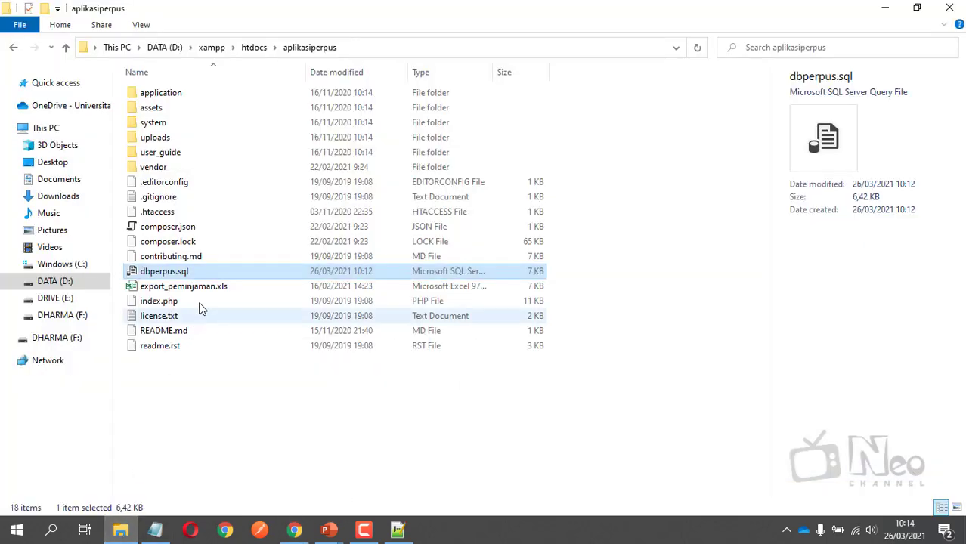
left_click(321, 412)
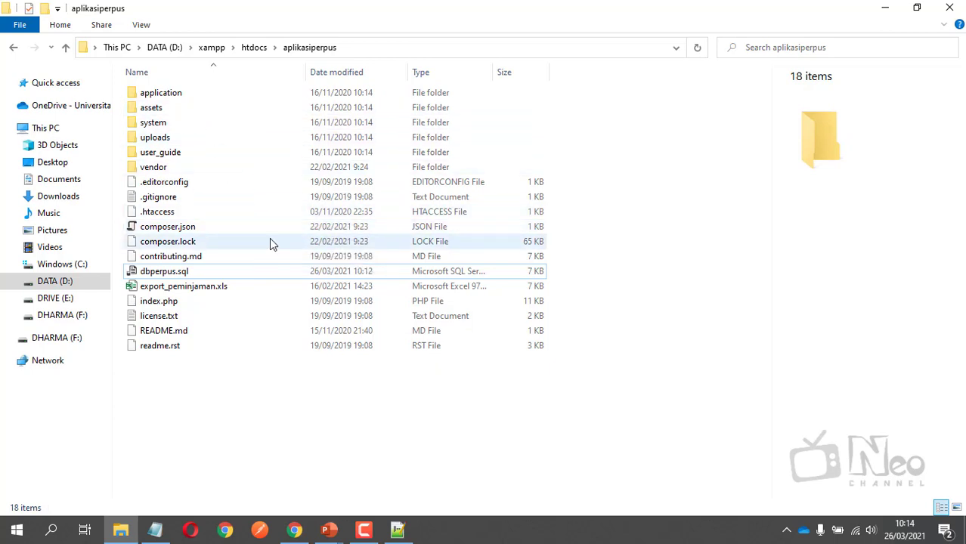
key("ctrl+a")
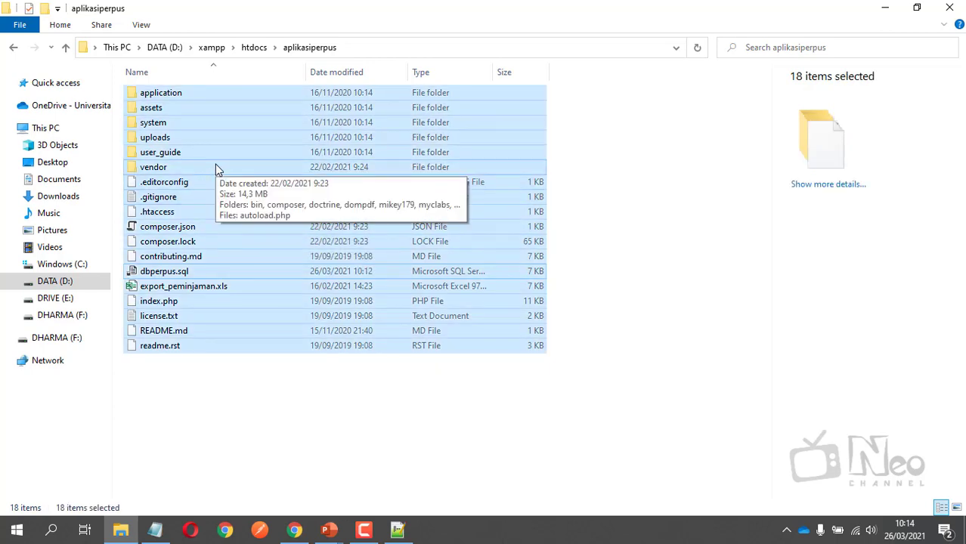
right_click(242, 194)
mouse_move(309, 208)
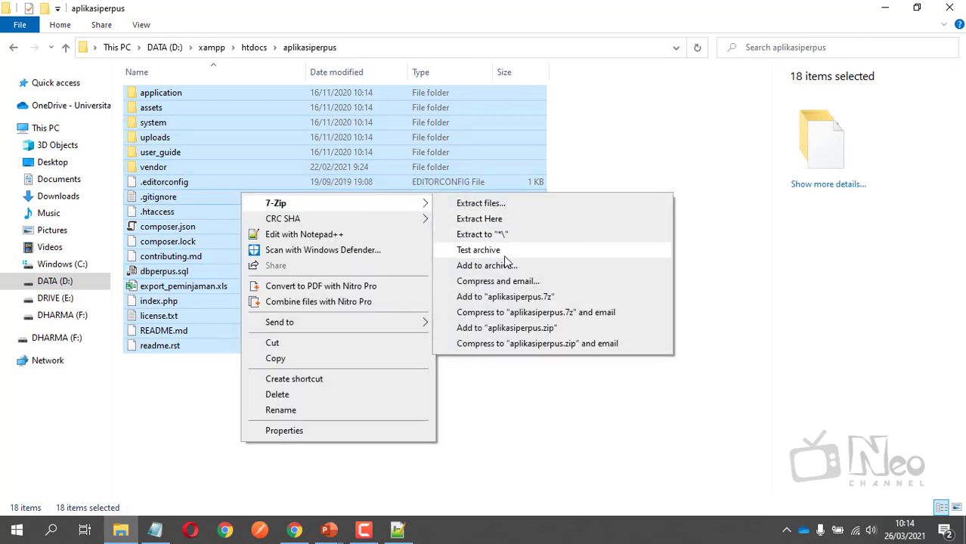
left_click(546, 328)
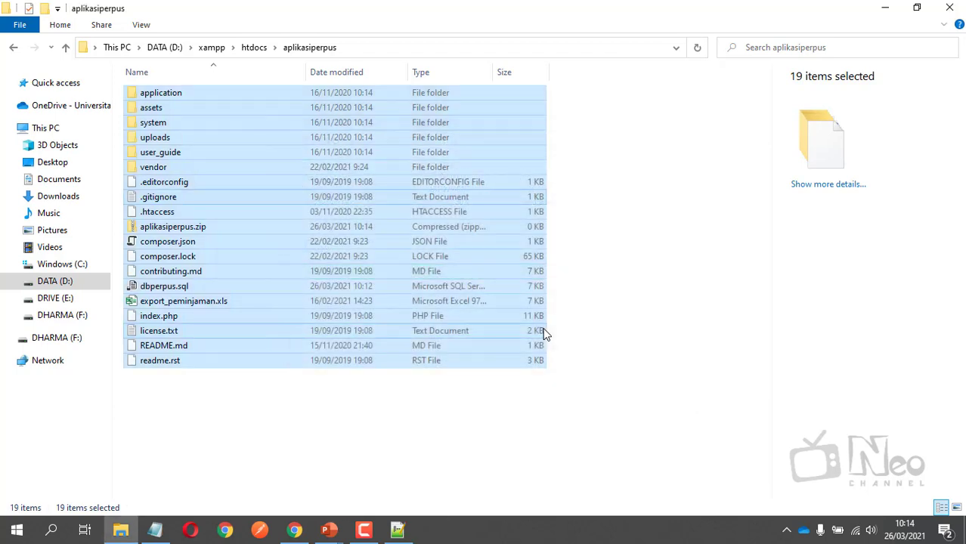
left_click(258, 385)
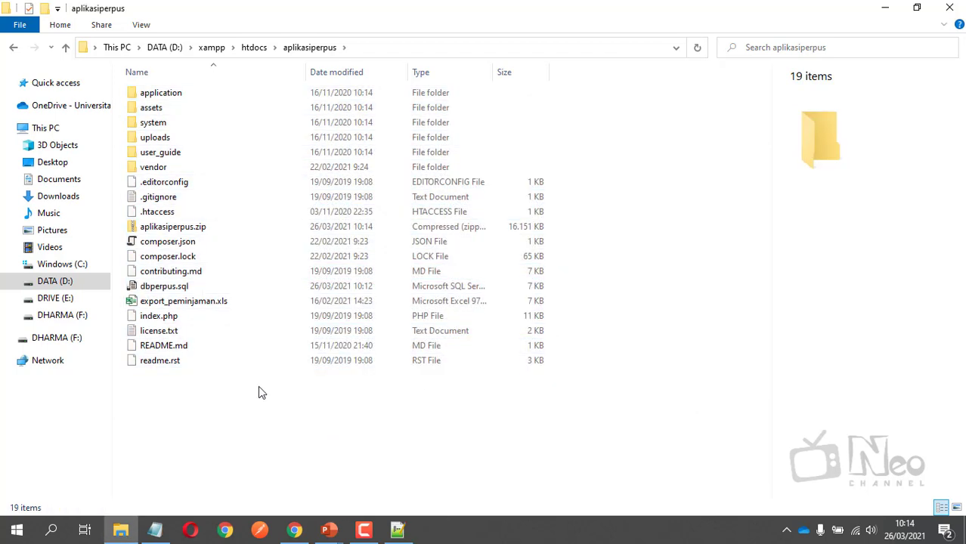
left_click(181, 228)
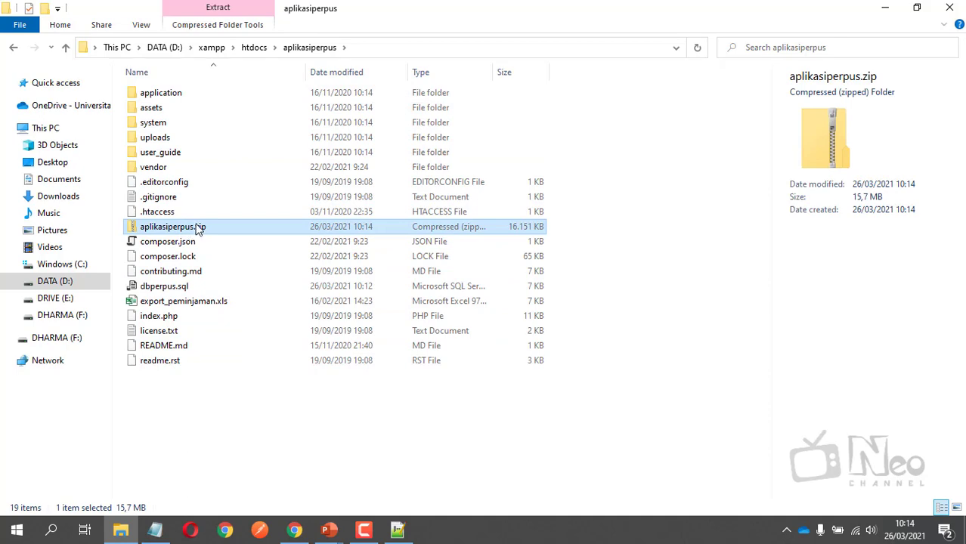
Step: Return to the cPanel main page in Chrome and launch File Manager at /home/neoproje
left_click(295, 530)
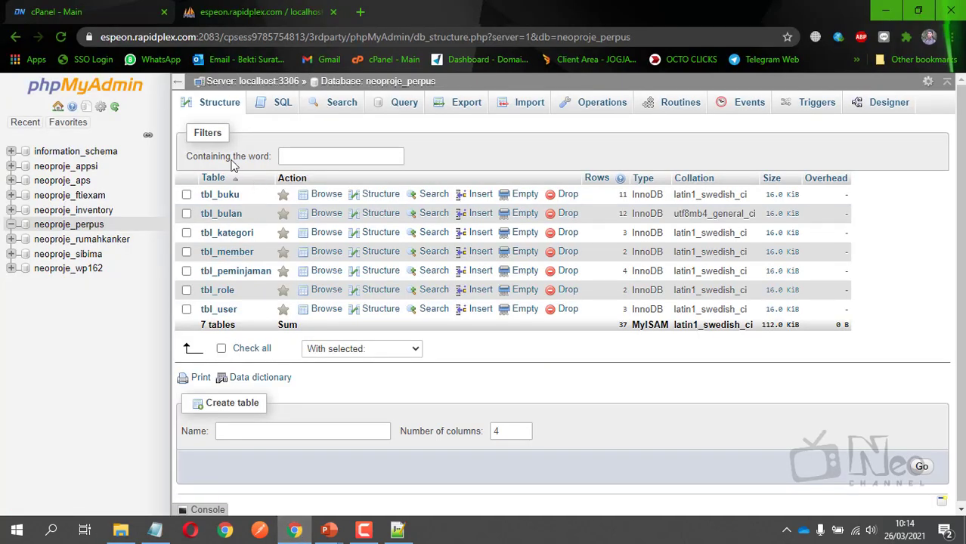
left_click(94, 8)
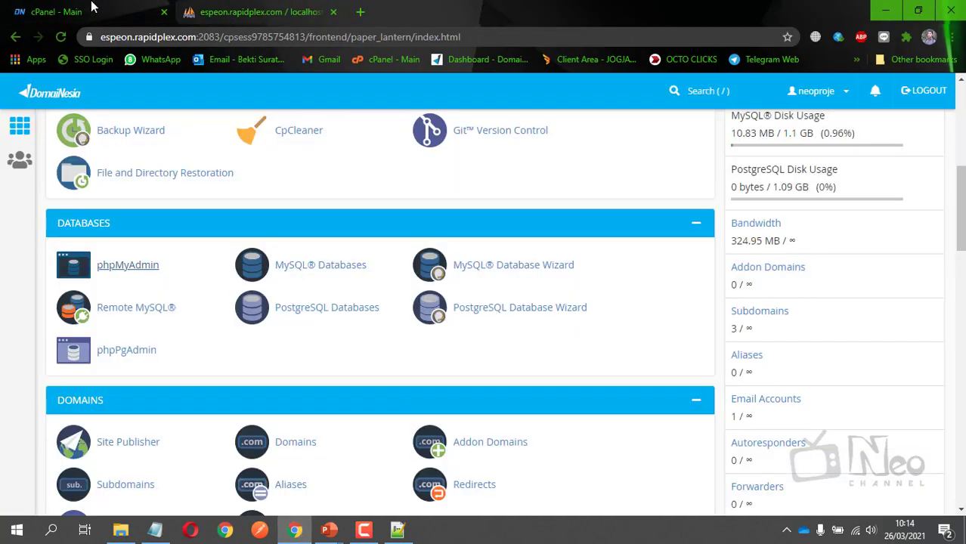
scroll(323, 291, "up", 2)
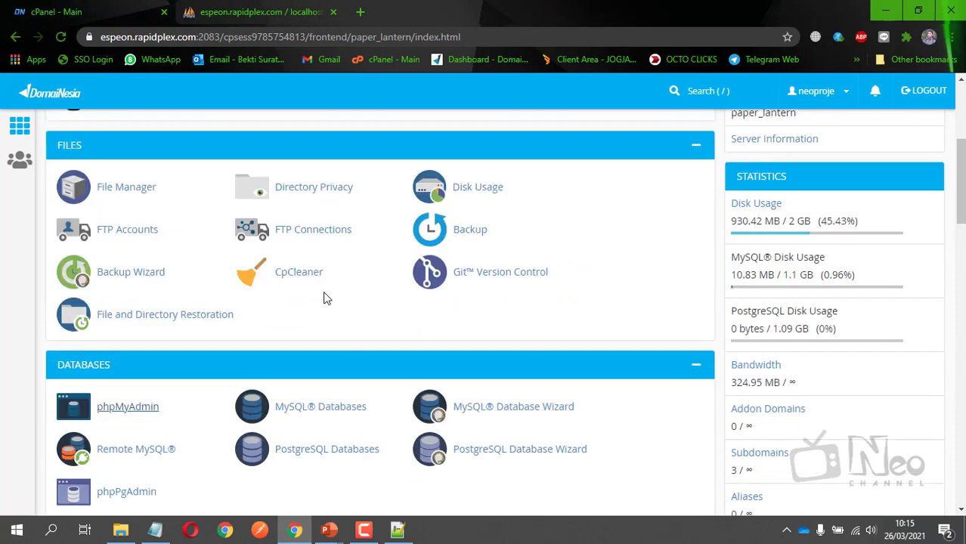
left_click(129, 189)
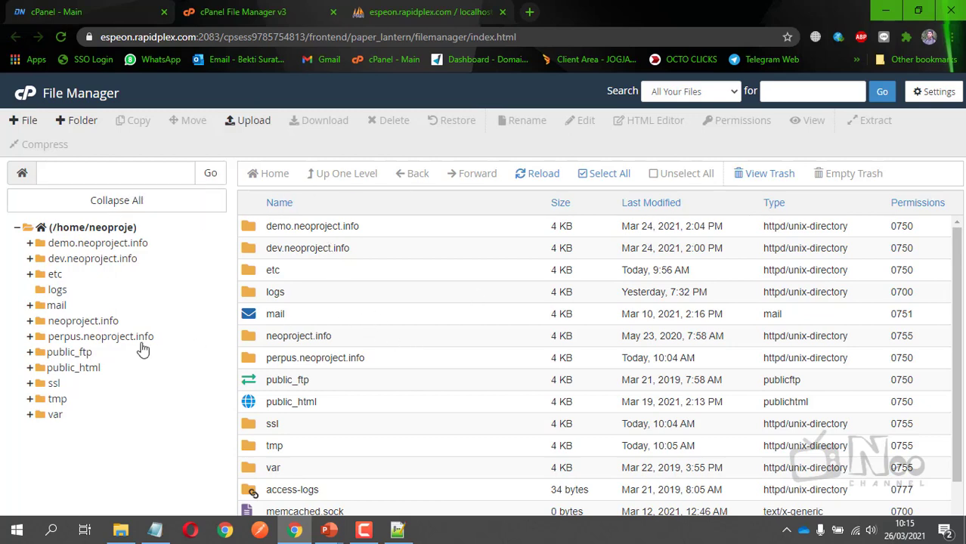
Step: Go to the perpus.neoproject.info folder and bring up its File Upload page
left_click(83, 337)
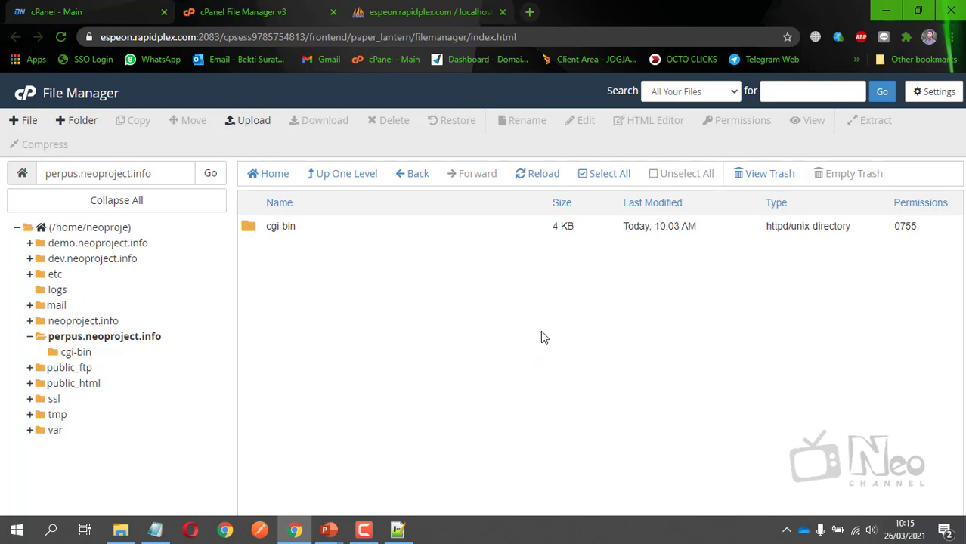
left_click(247, 122)
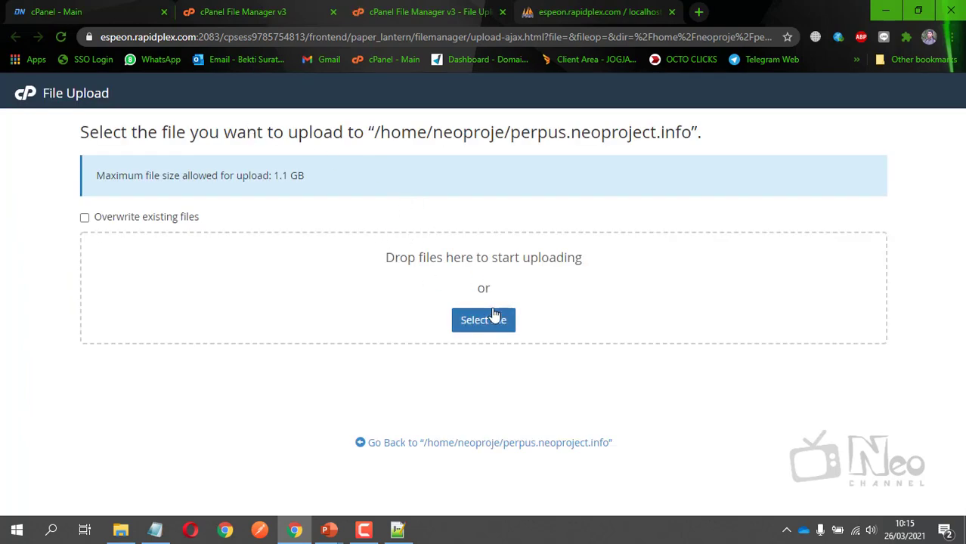
Step: Drag aplikasiperpus.zip into the upload area, then return to File Manager once it reaches 100%
left_click(121, 531)
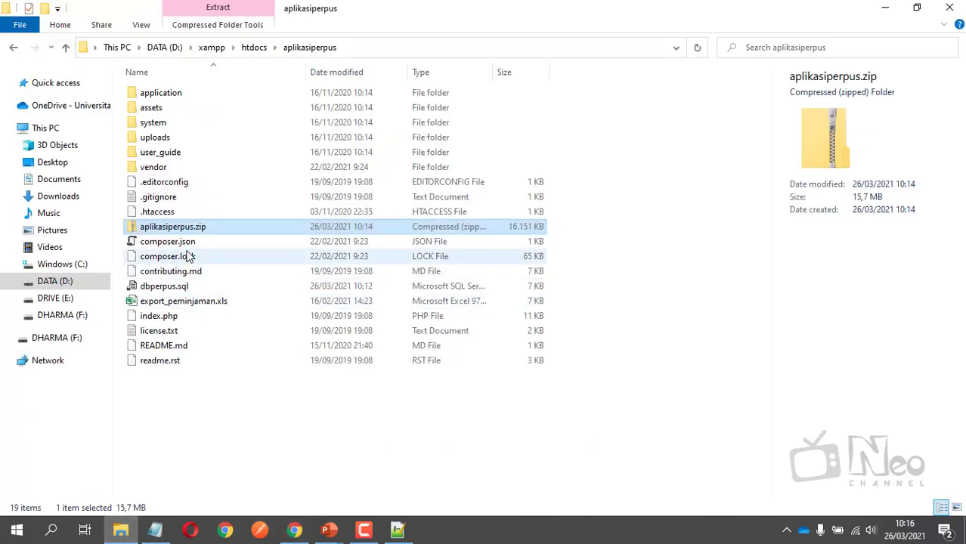
left_click_drag(194, 227, 491, 322)
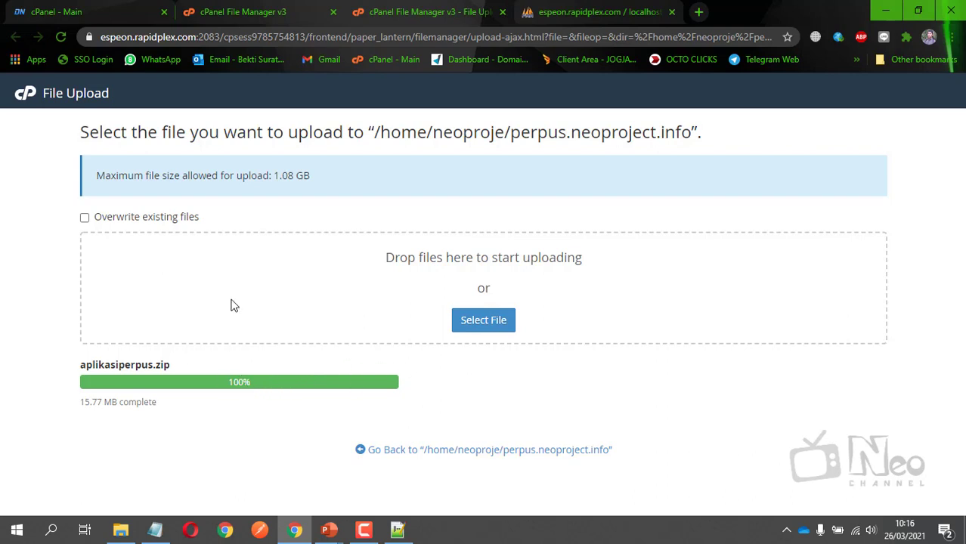
left_click(503, 12)
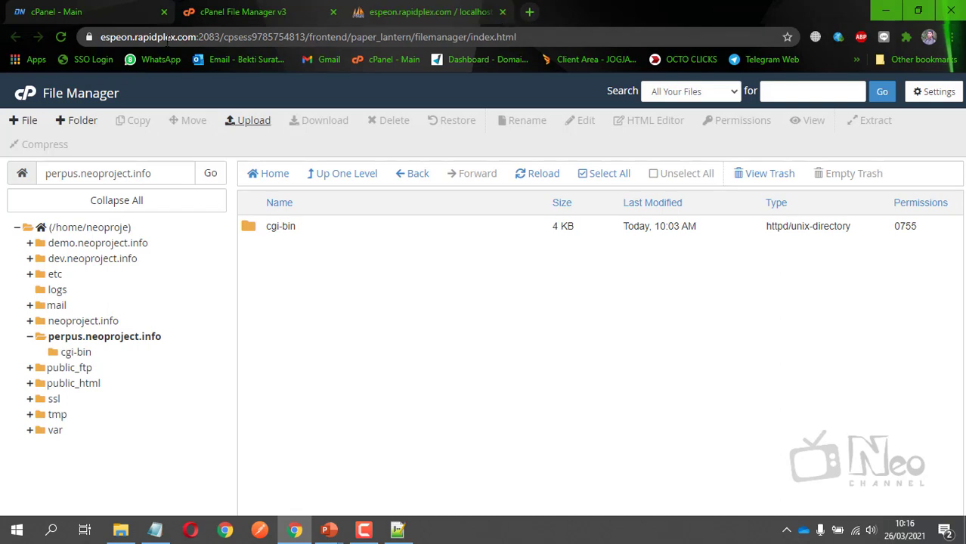
Step: Refresh the listing and extract aplikasiperpus.zip into the perpus.neoproject.info folder
left_click(537, 180)
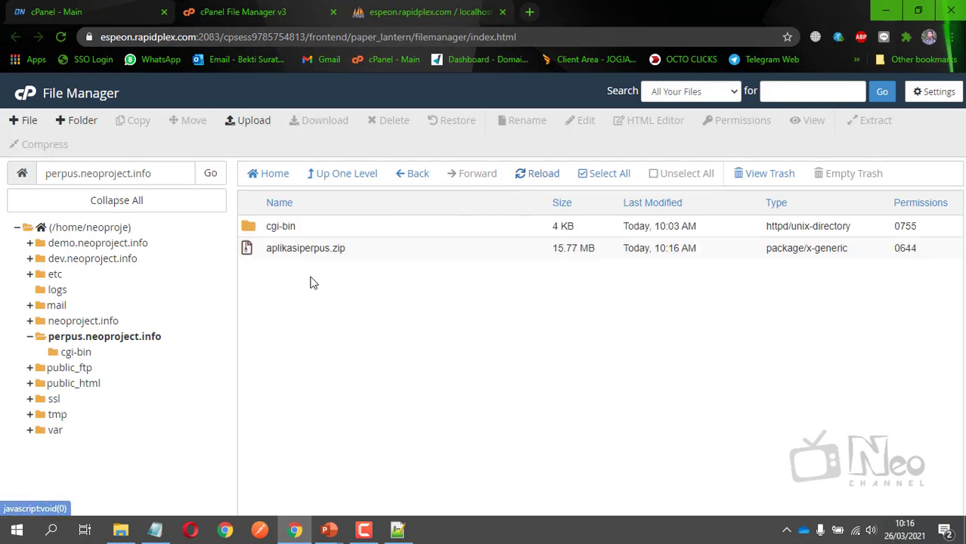
right_click(362, 251)
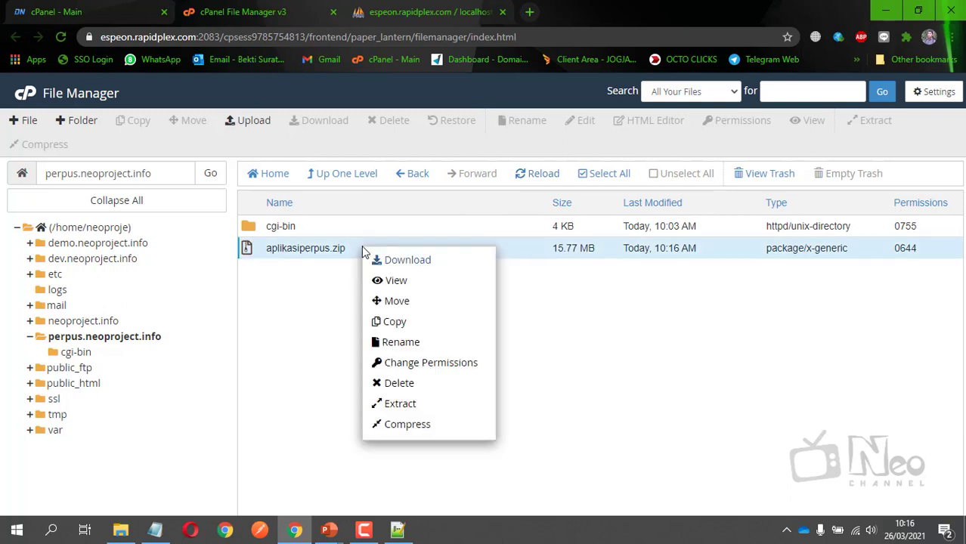
left_click(413, 408)
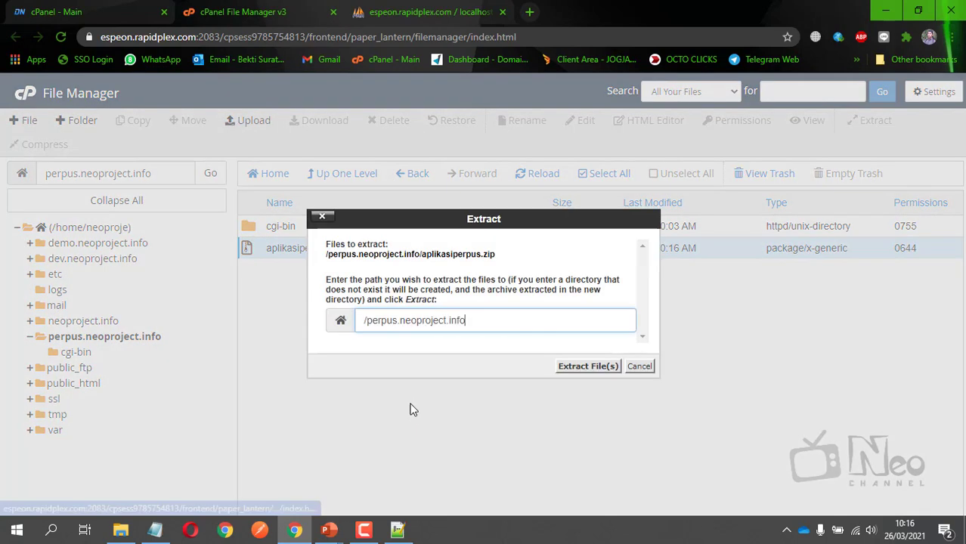
left_click(569, 367)
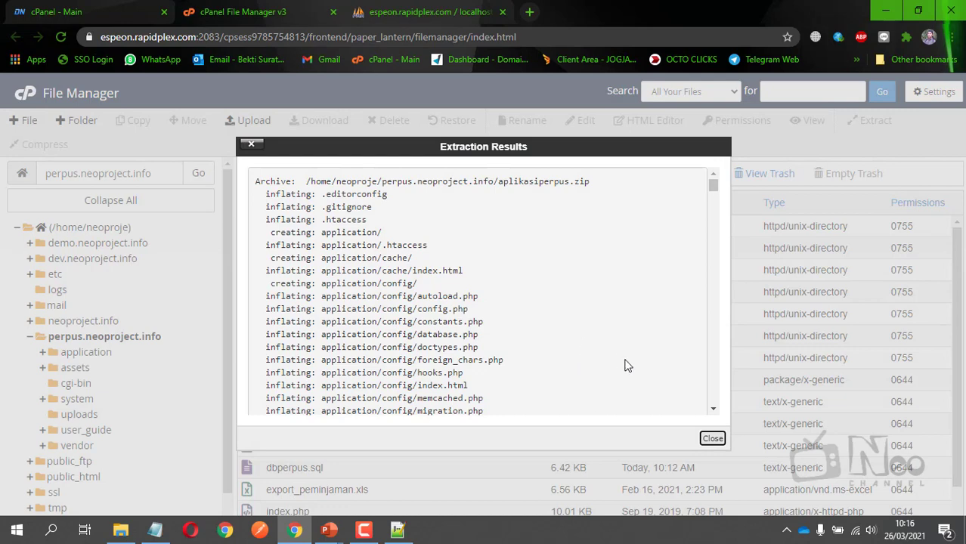
left_click(713, 441)
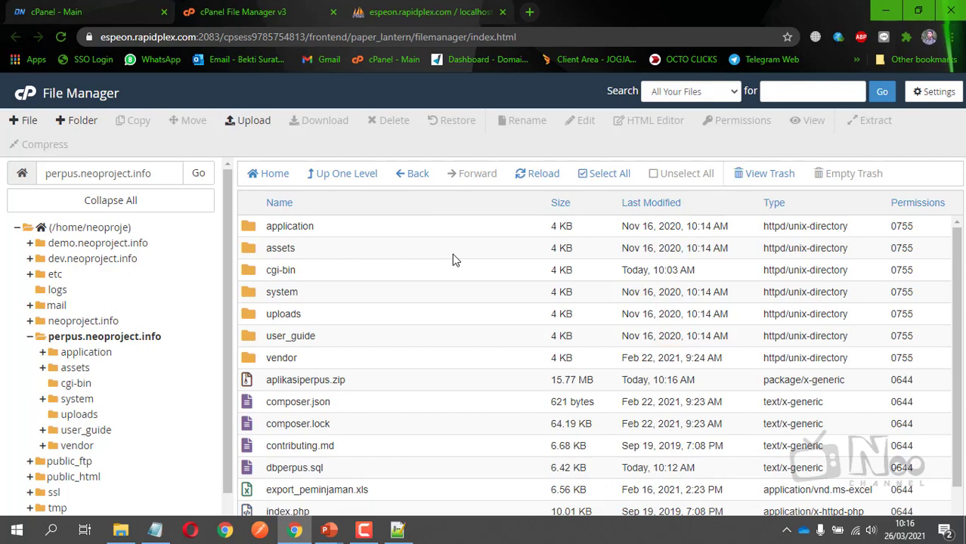
Step: Open application/config/config.php in cPanel's editor, then start a blank browser tab
double_click(358, 233)
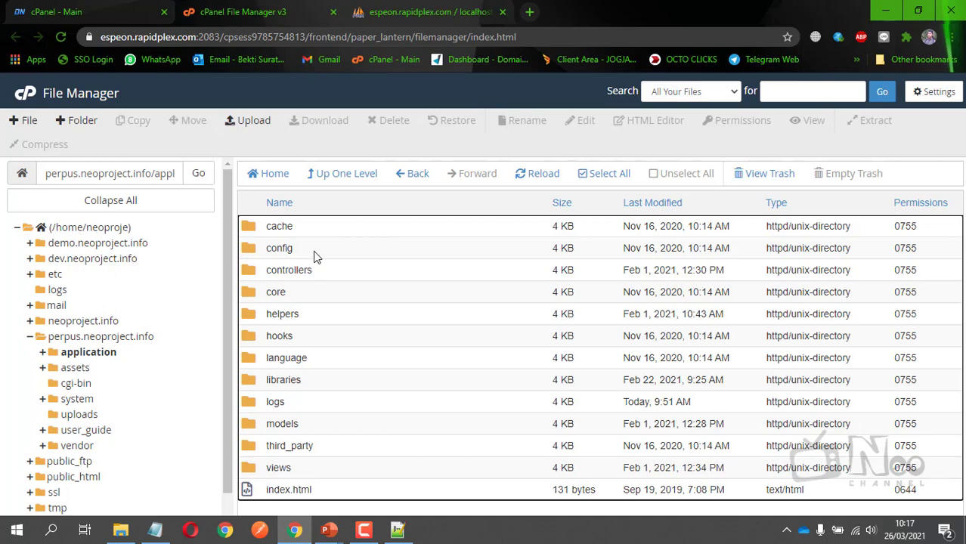
double_click(314, 249)
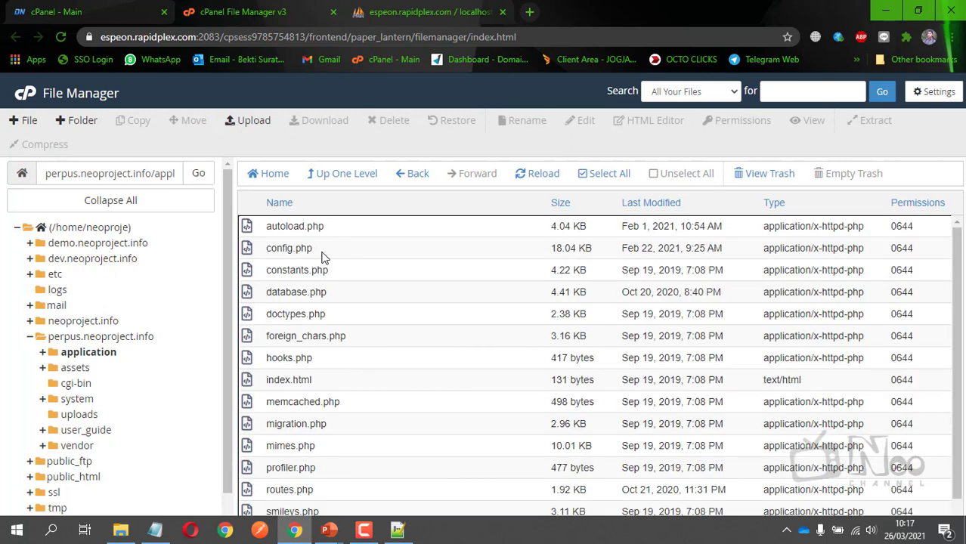
right_click(322, 253)
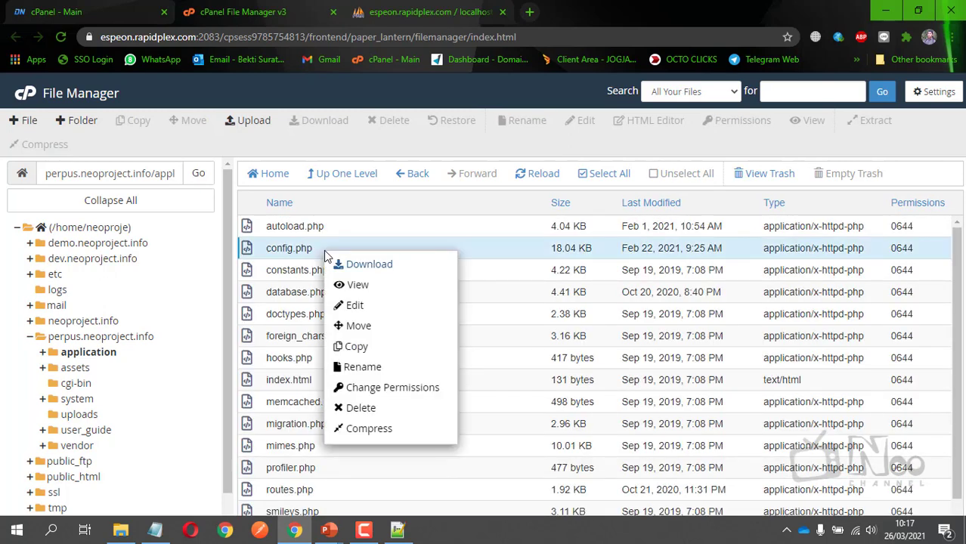
left_click(358, 309)
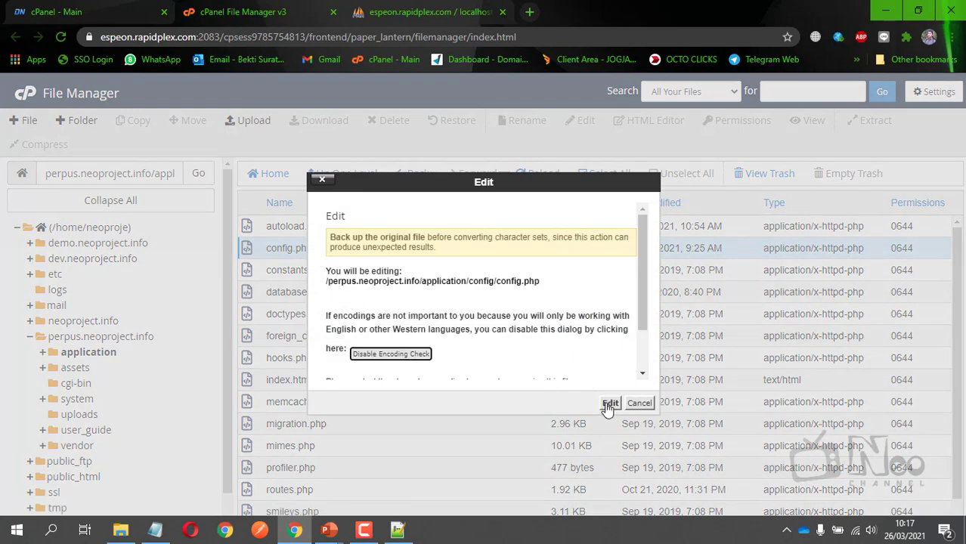
left_click(610, 404)
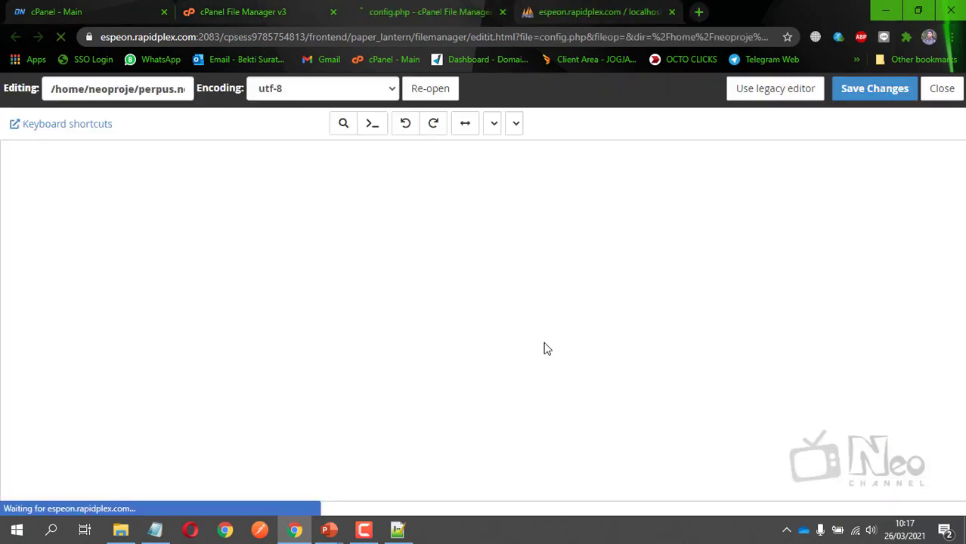
scroll(407, 291, "down", 2)
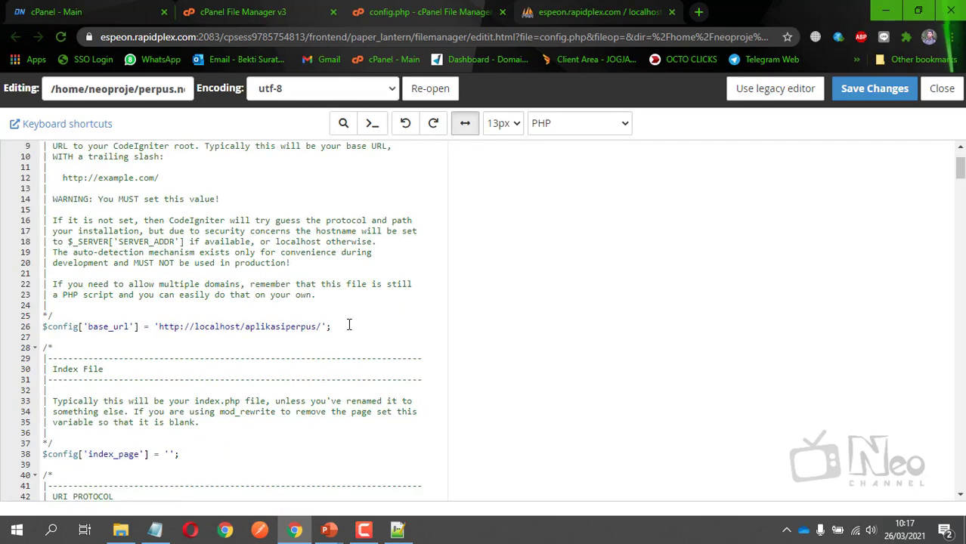
left_click(699, 12)
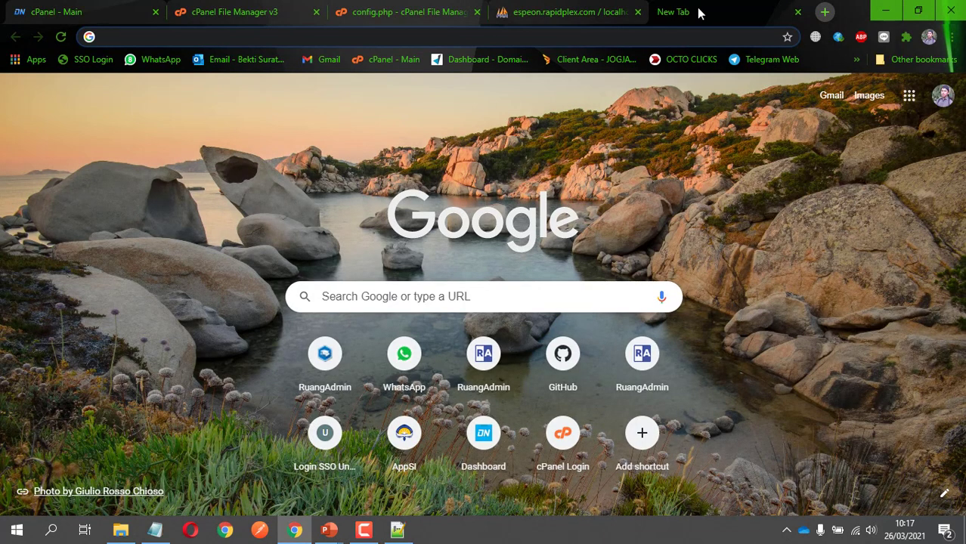
Step: Load perpus.neoproject.info, hit the access-denied database error, select its address and return to config.php
type("perpu")
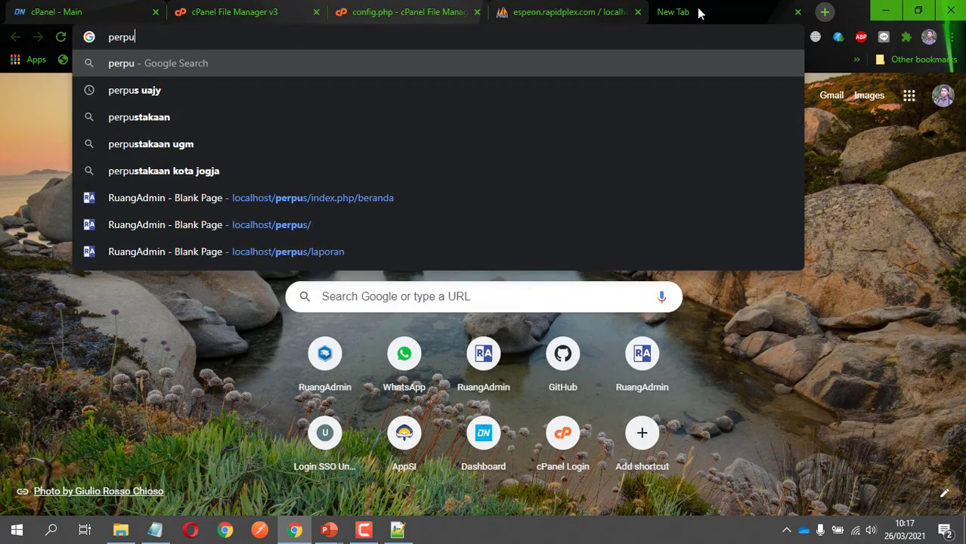
type("s.neo")
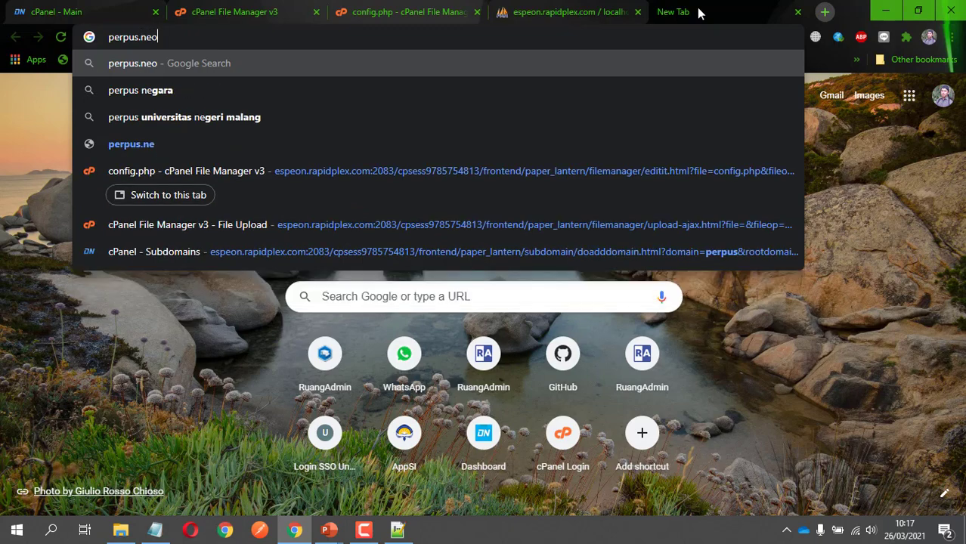
type("project")
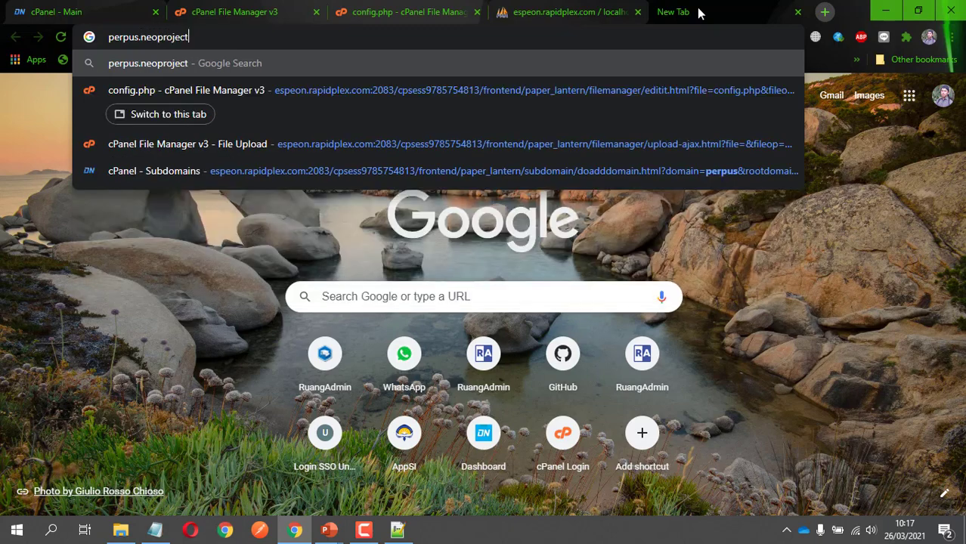
type(".info")
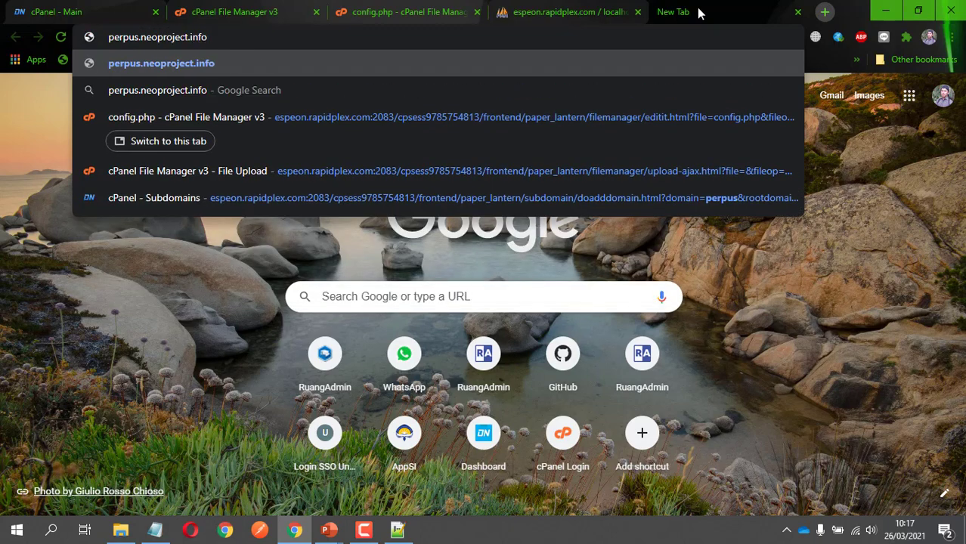
key("Return")
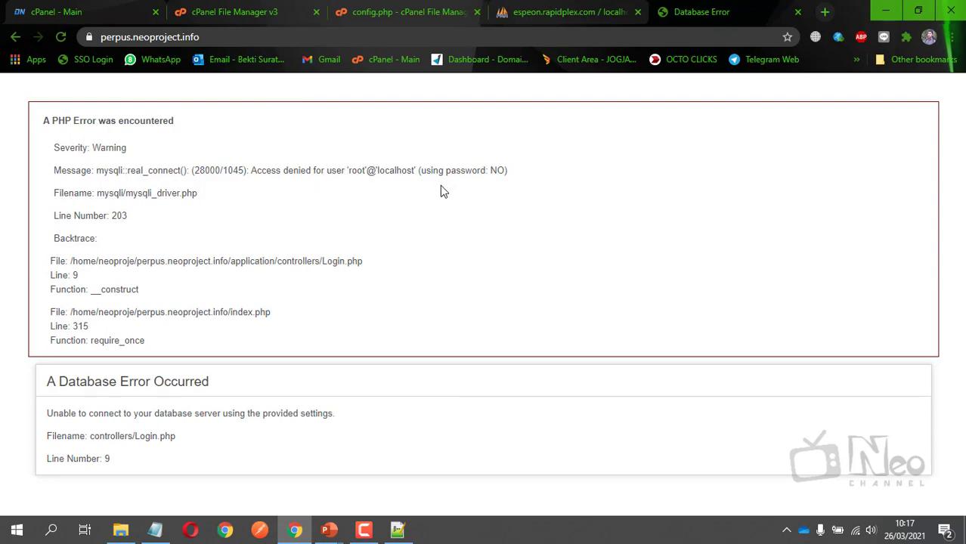
left_click_drag(199, 37, 101, 37)
key("ctrl+c")
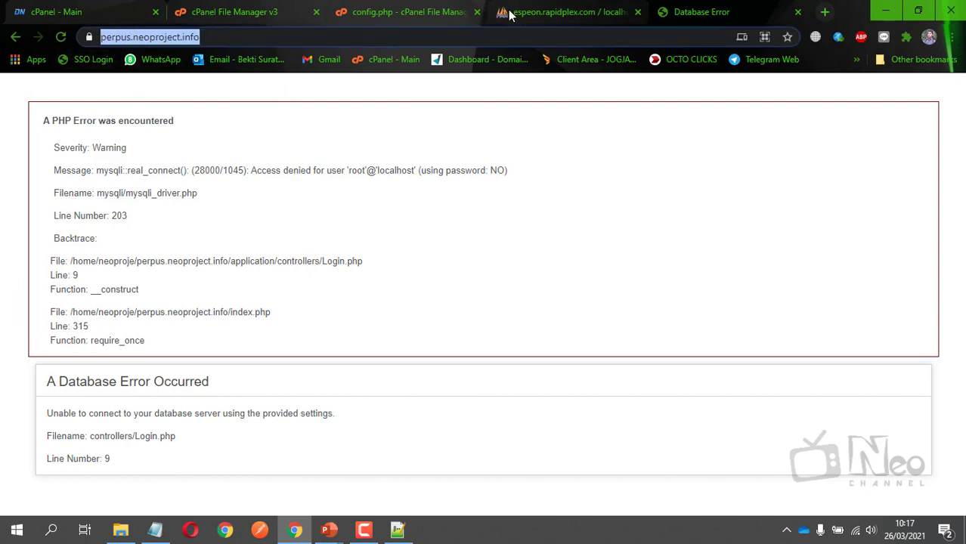
left_click(407, 12)
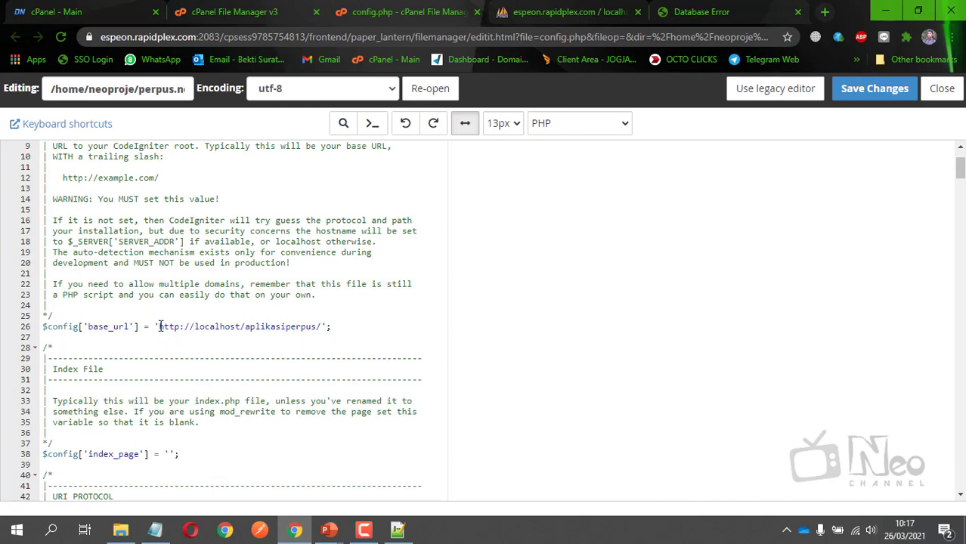
left_click_drag(159, 325, 321, 326)
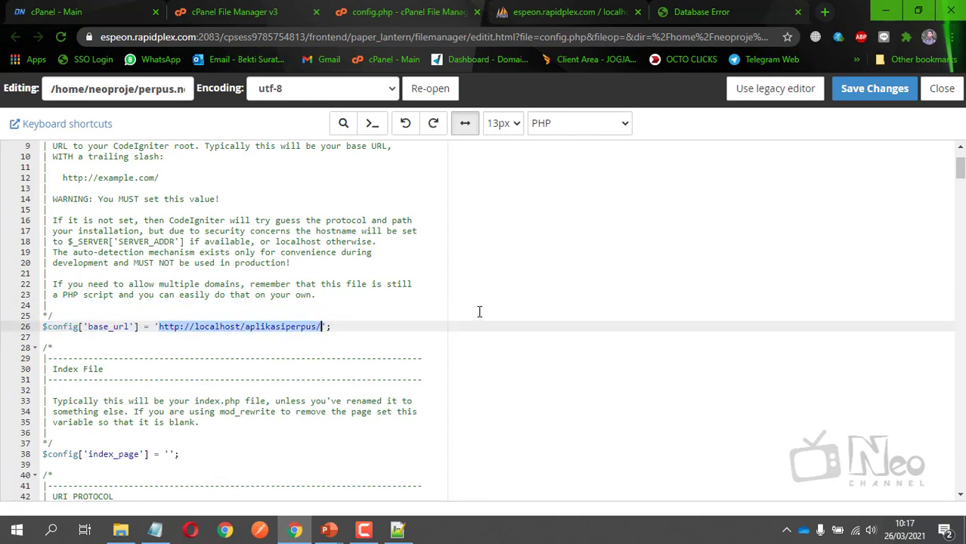
key("ctrl+v")
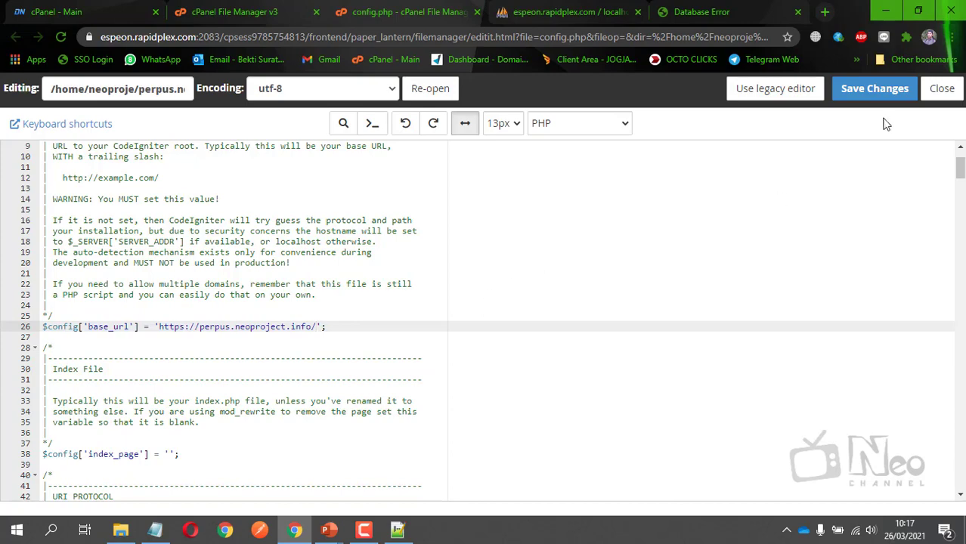
left_click(875, 85)
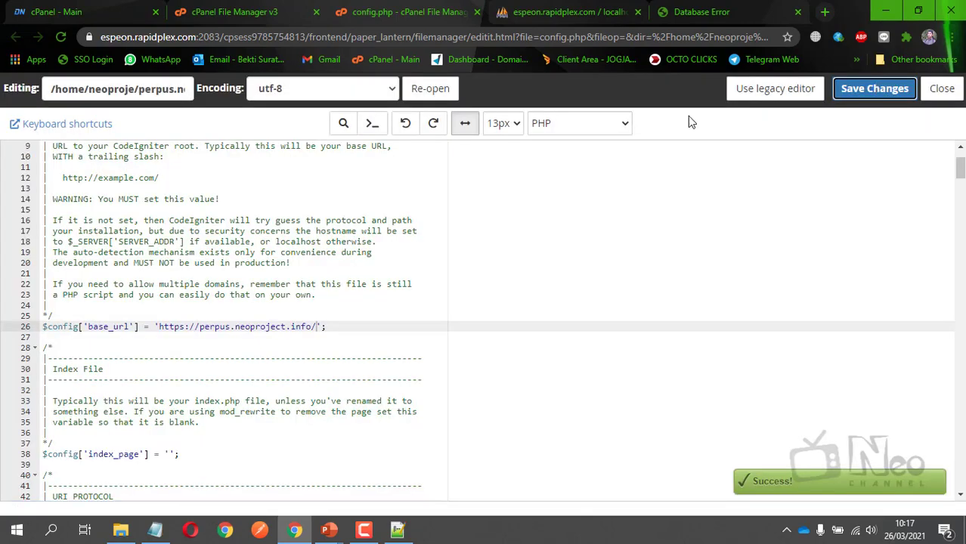
left_click(477, 12)
left_click(234, 13)
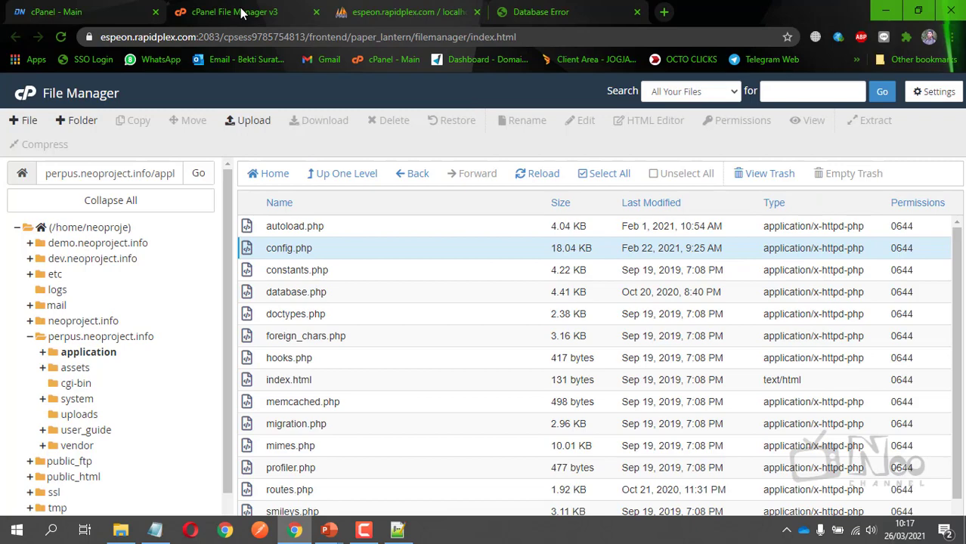
Step: Open database.php in cPanel's editor and scroll down to the connection settings
right_click(347, 292)
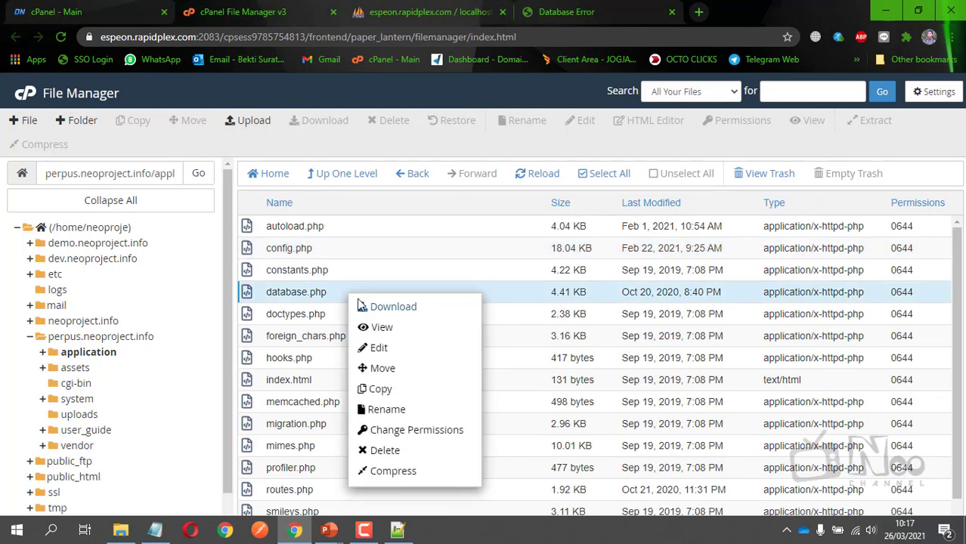
left_click(388, 349)
left_click(610, 405)
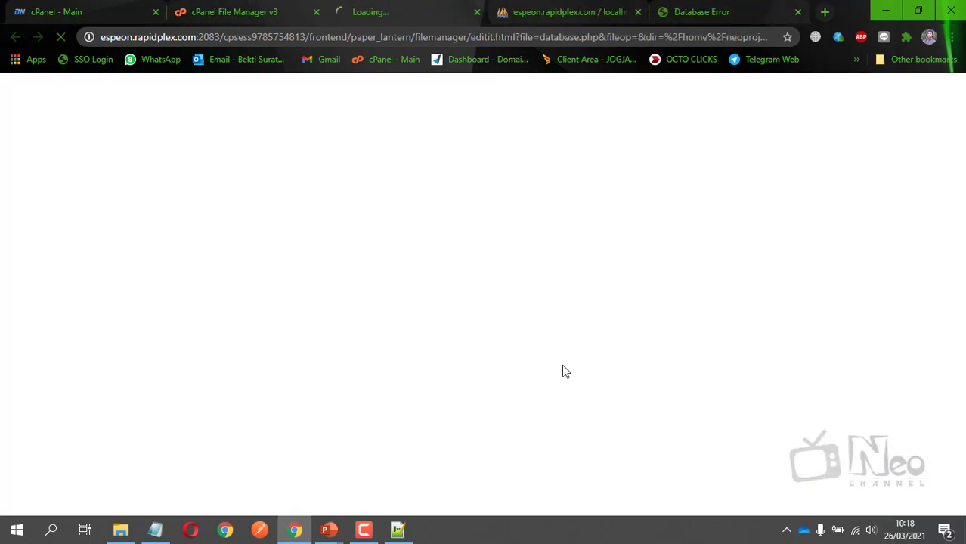
scroll(348, 291, "down", 5)
scroll(347, 291, "down", 6)
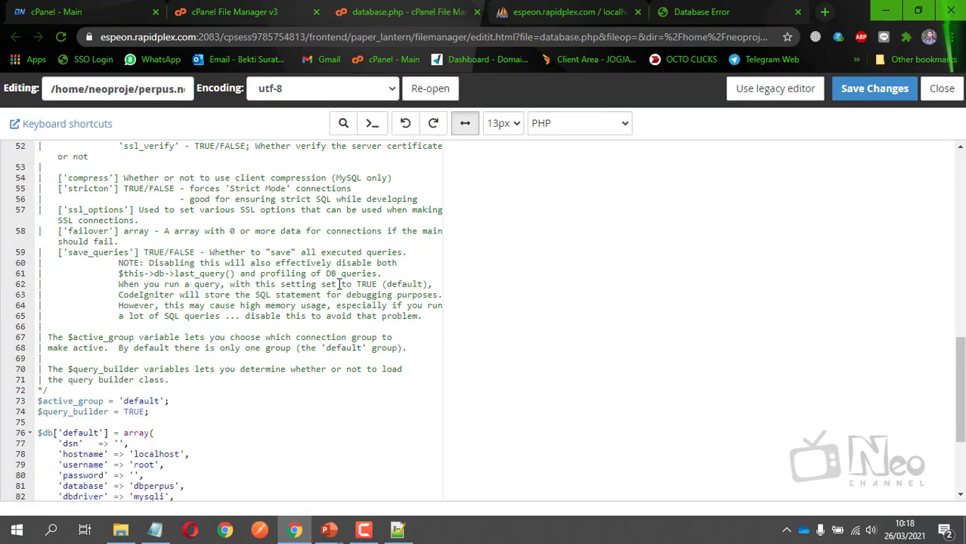
Step: Replace username root and database dbperpus with neoproje_perpus, copied from the notes
double_click(148, 306)
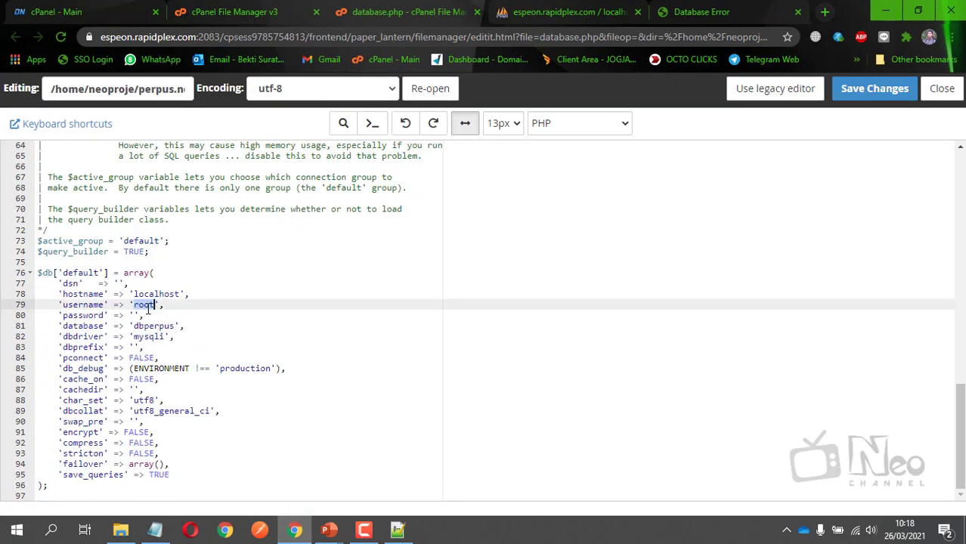
left_click(155, 530)
left_click(284, 104)
left_click_drag(284, 104, 181, 106)
key("ctrl+c")
left_click(129, 304)
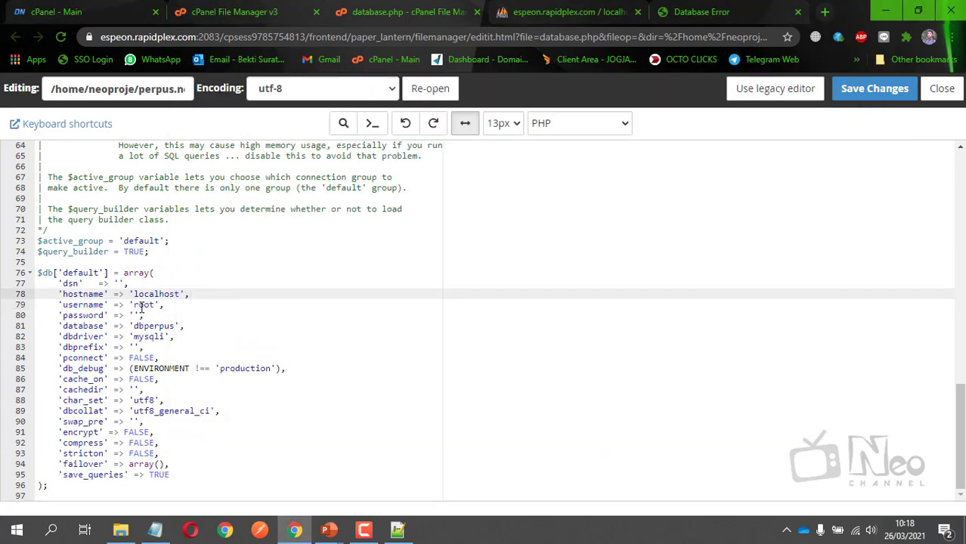
double_click(144, 305)
key("ctrl+v")
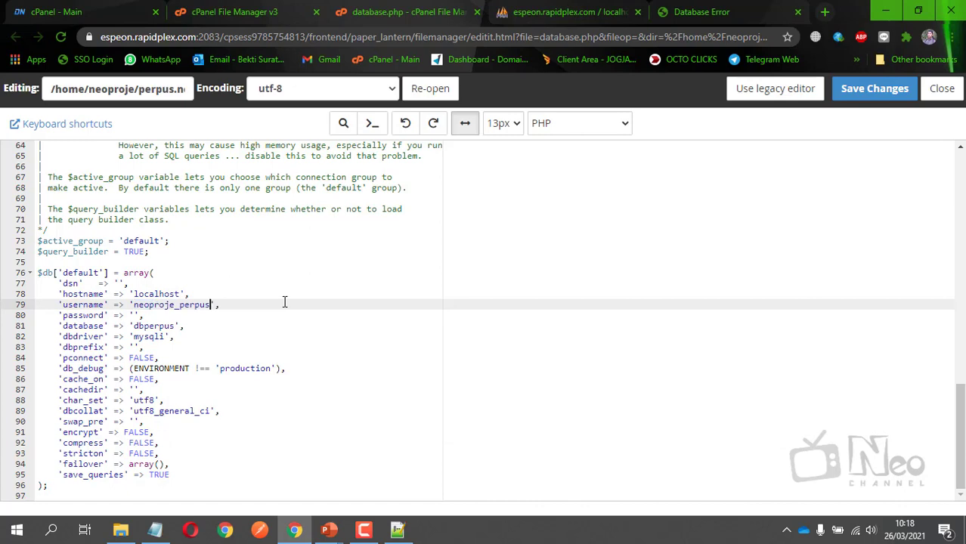
left_click(161, 326)
double_click(161, 326)
key("ctrl+v")
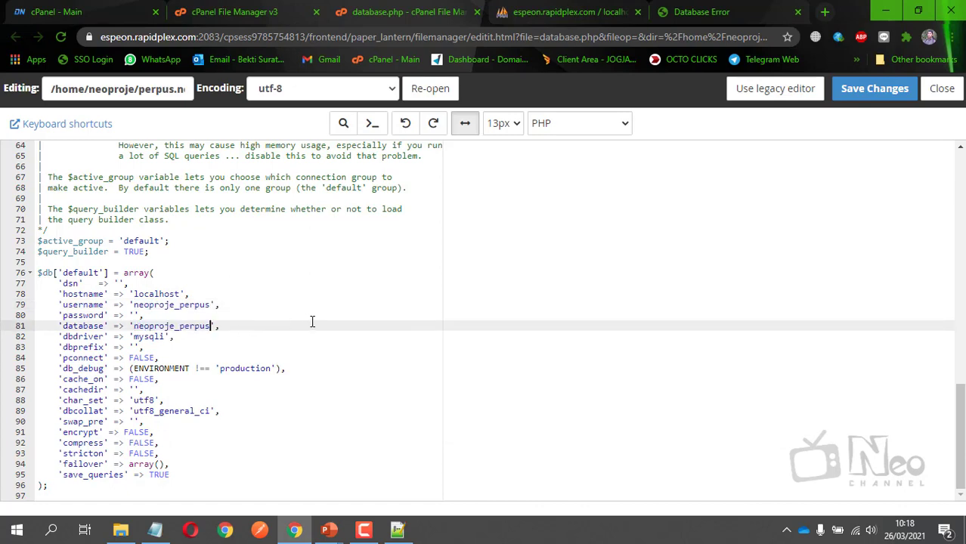
Step: Paste the database password from the notes into line 80 and save database.php
key("alt+Tab")
left_click_drag(274, 116, 165, 116)
left_click(116, 417)
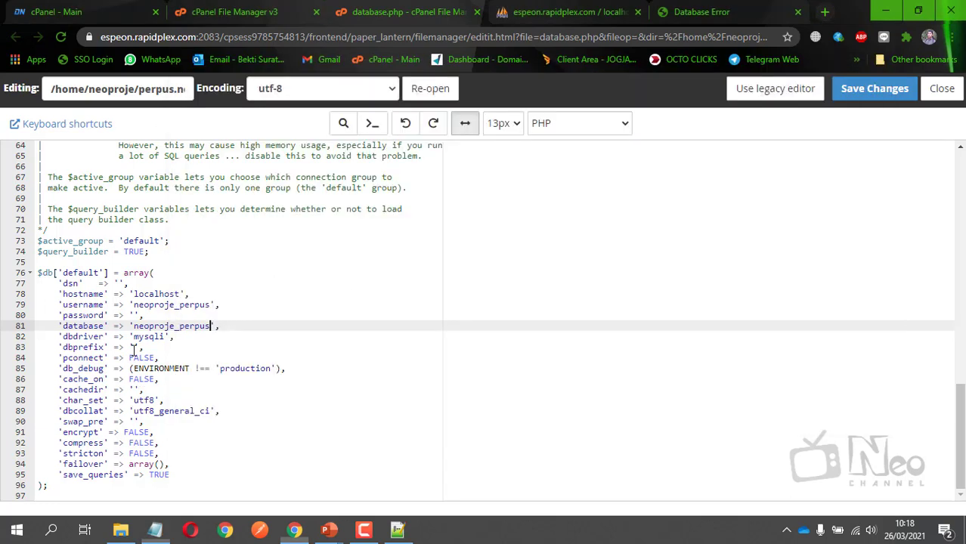
left_click(135, 315)
key("ctrl+v")
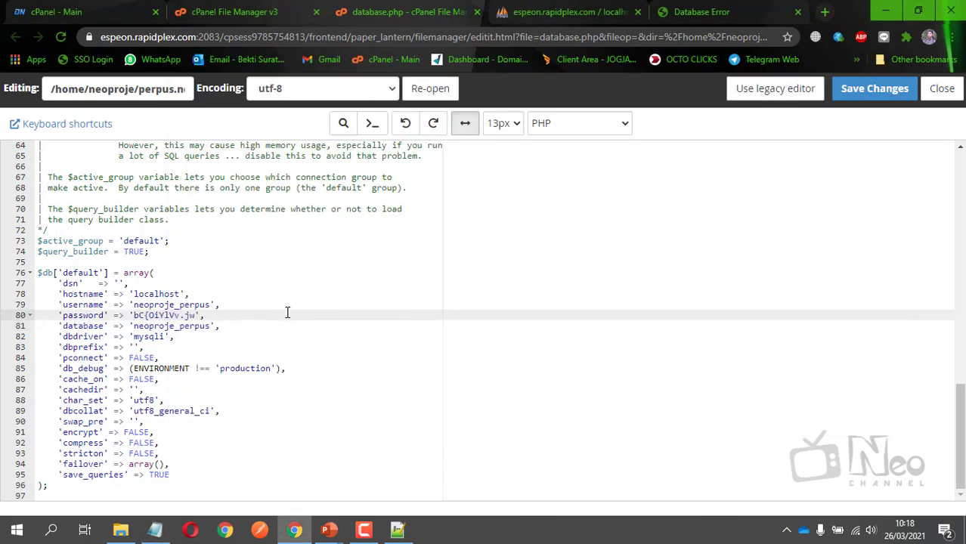
left_click(873, 90)
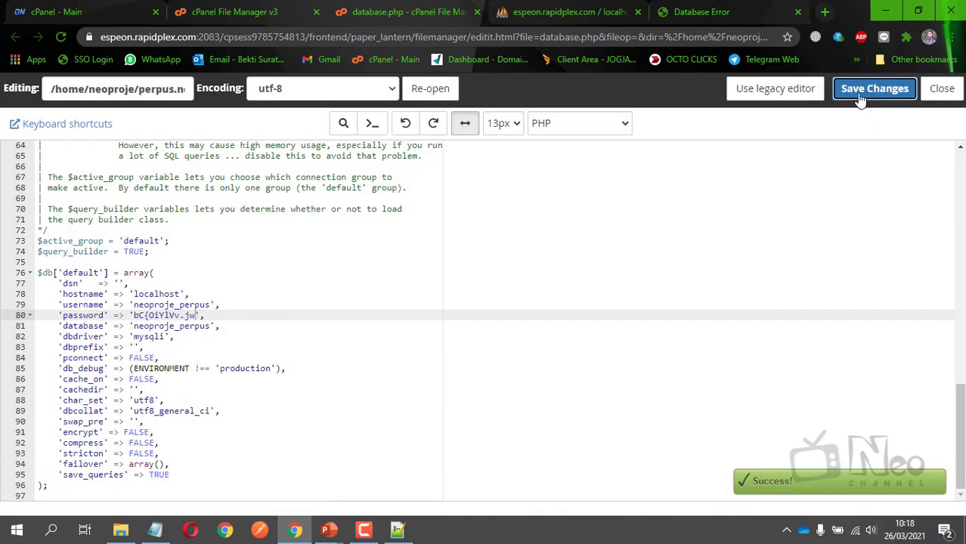
left_click(717, 16)
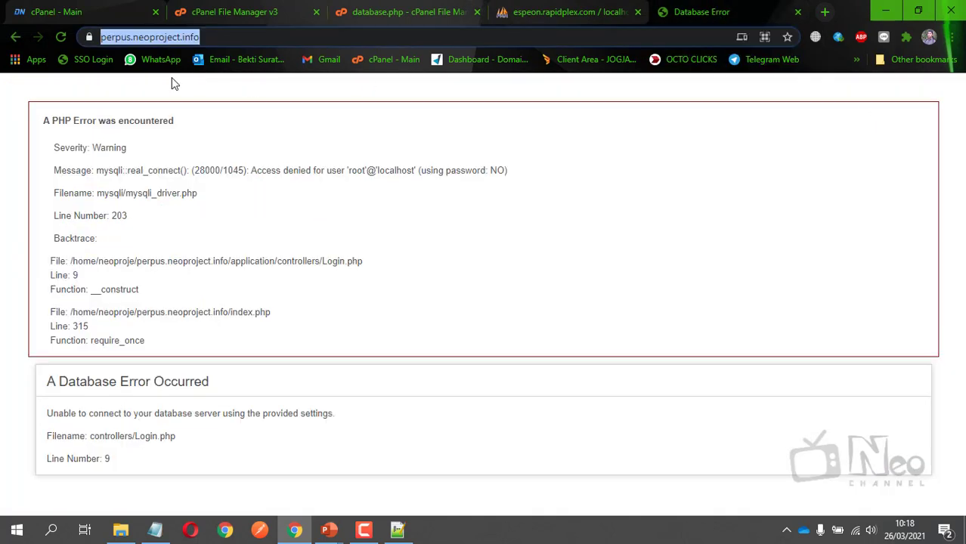
Step: Reload the site and log in with the manager username and its password
left_click(60, 35)
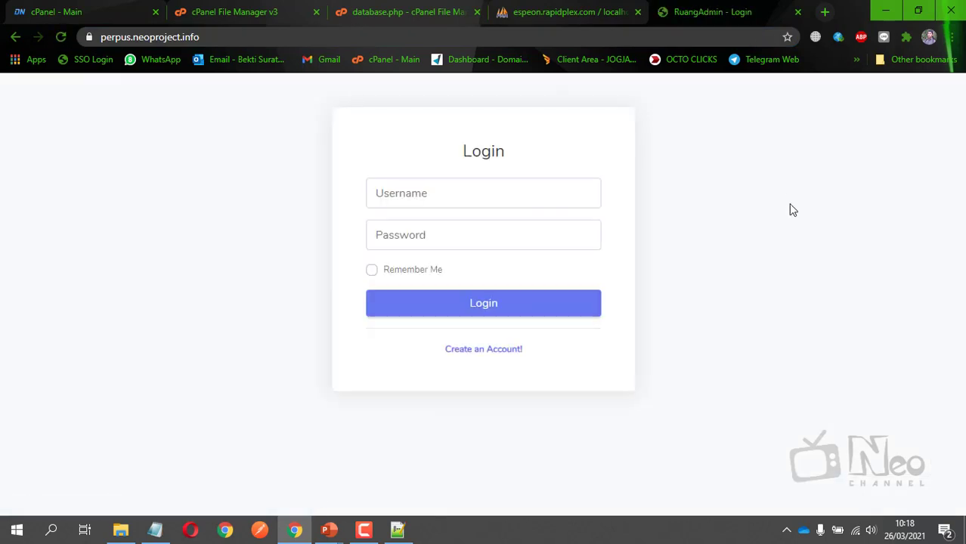
left_click(506, 193)
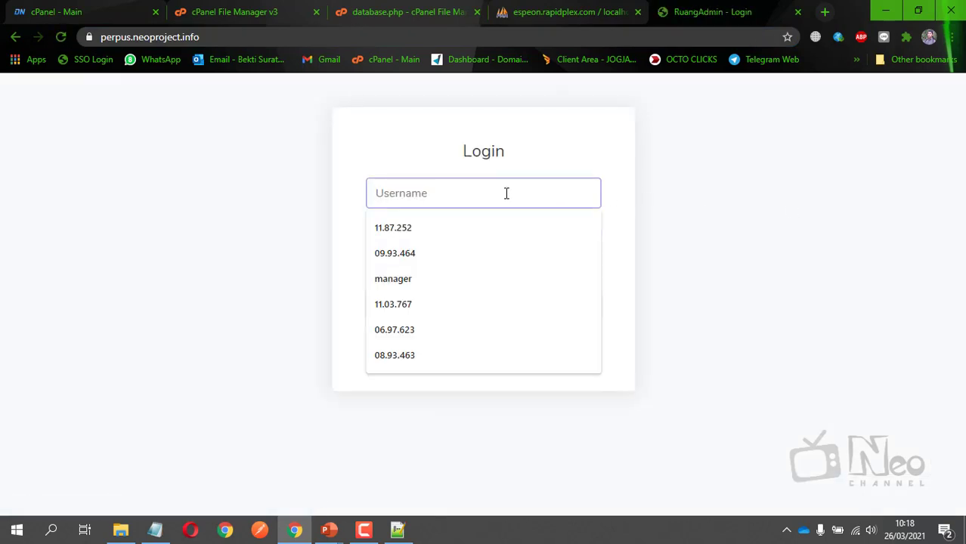
type("manger")
key("BackSpace")
key("BackSpace")
key("BackSpace")
type("ager")
key("Tab")
type("m")
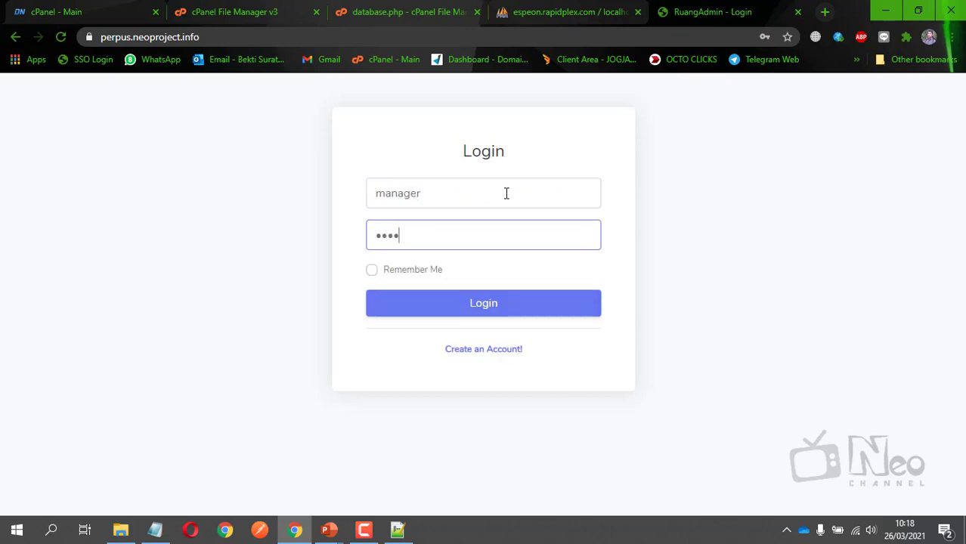
key("Return")
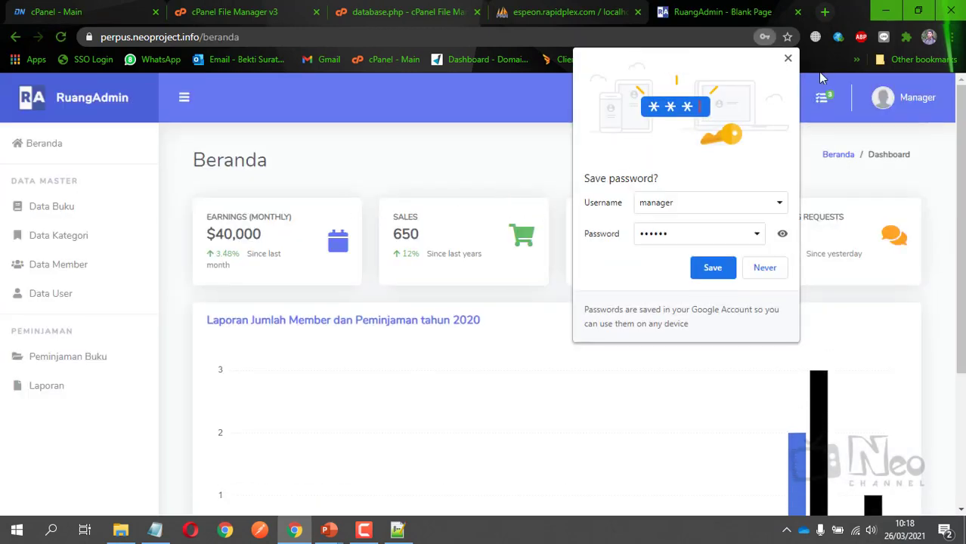
left_click(788, 60)
Step: Select the dashboard address's domain and view November's loan count in the chart
left_click(257, 36)
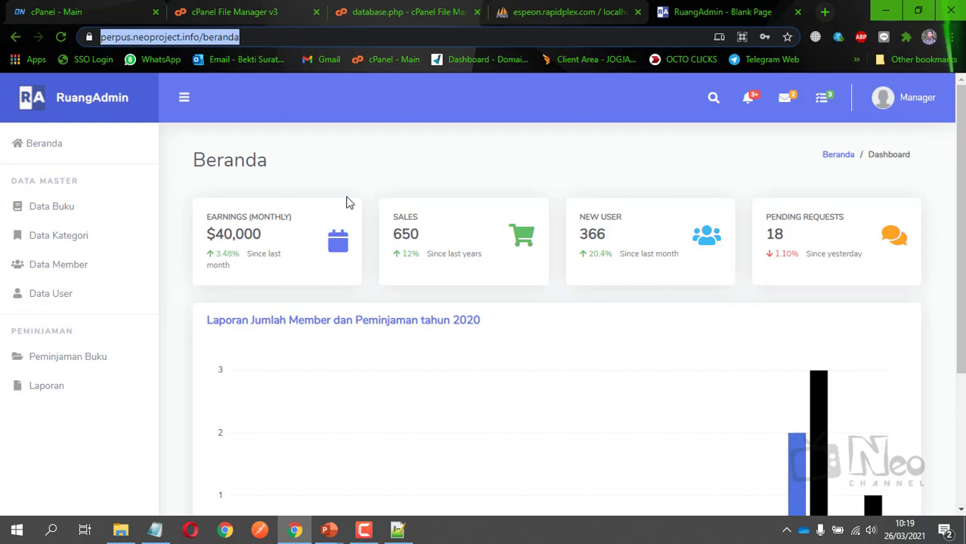
left_click(277, 113)
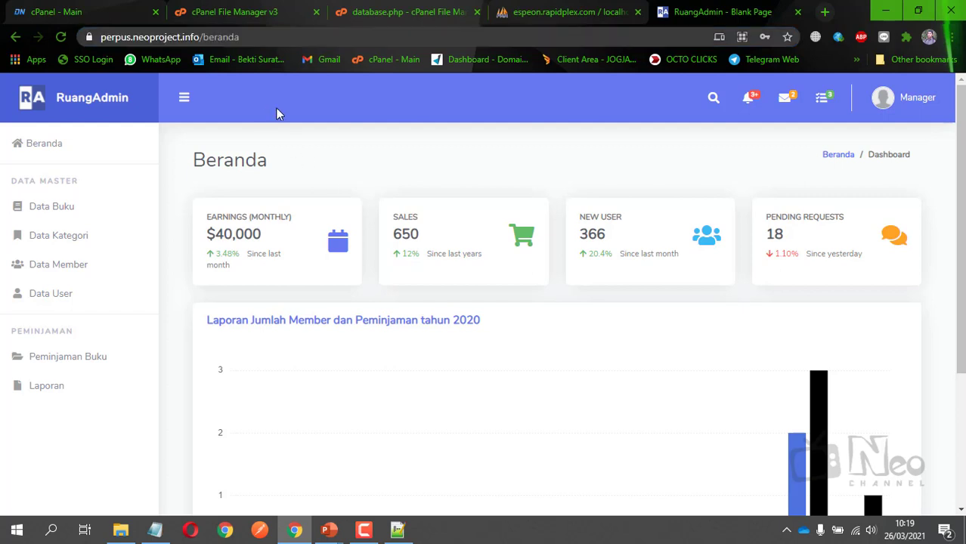
left_click_drag(100, 37, 202, 37)
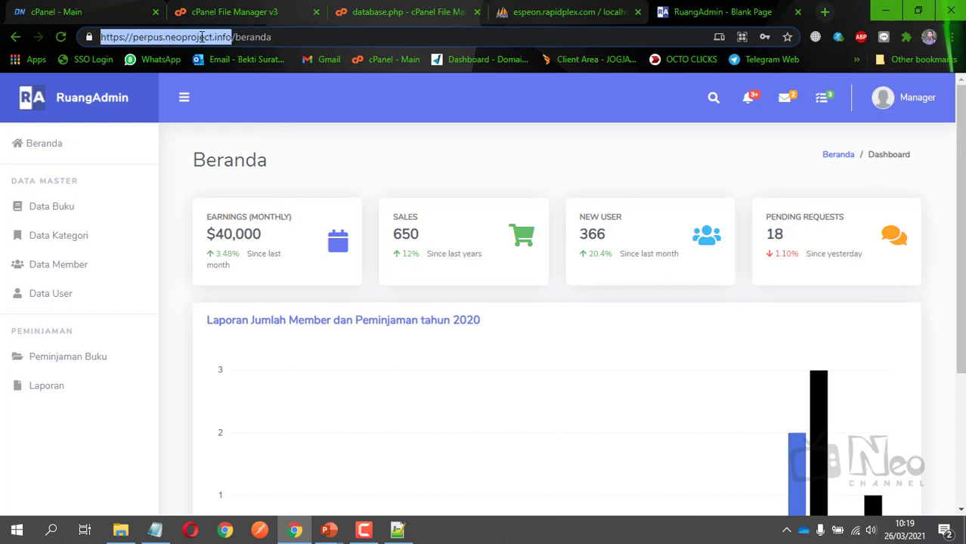
left_click(823, 394)
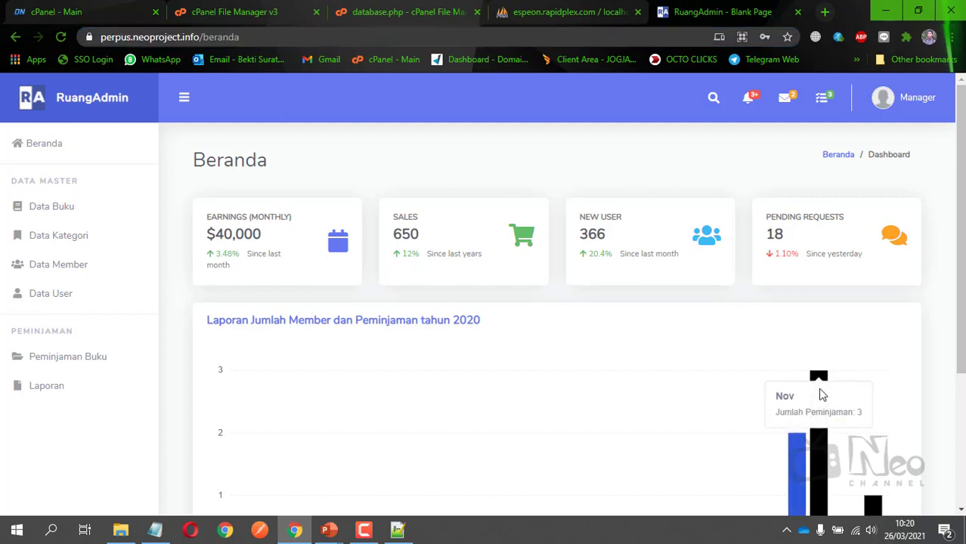